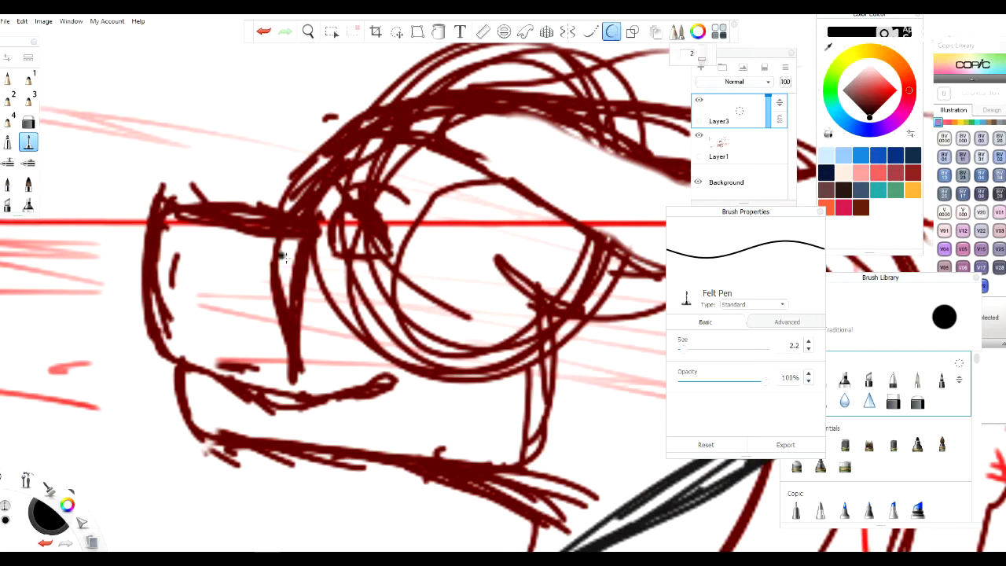
- Ink the dragon's snout outline, brow, mouth line and nostril over the rough sketch on Layer3
mouse_move(192, 193)
left_mouse_down()
mouse_move(289, 220)
mouse_move(378, 199)
mouse_move(275, 166)
mouse_move(151, 379)
mouse_move(444, 415)
mouse_move(469, 403)
left_mouse_up()
key("ctrl+z")
left_click_drag(155, 289, 208, 253)
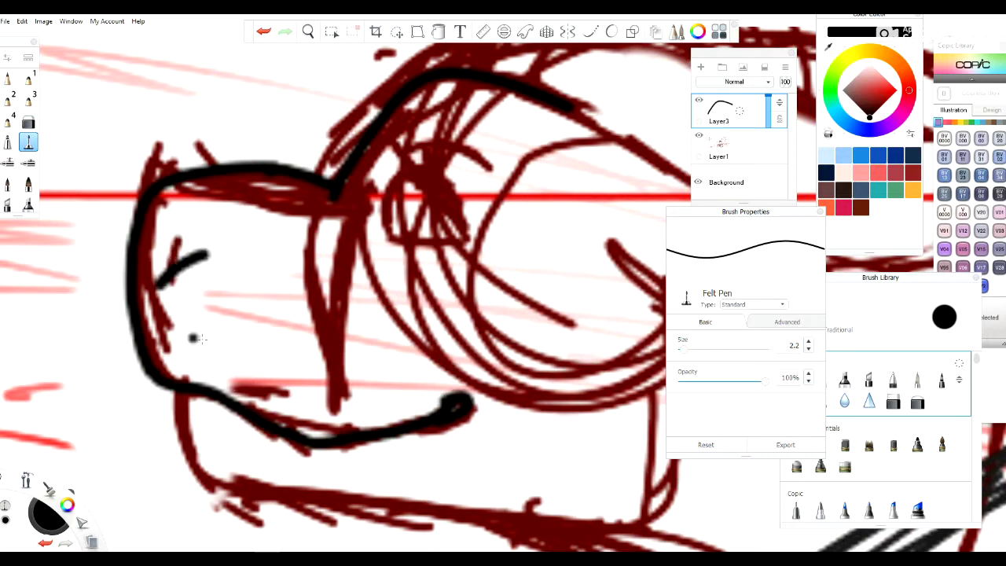
- Ink the dragon's eye with its upper lid and short lashes
left_click_drag(425, 172, 466, 225)
mouse_move(401, 139)
left_mouse_down()
mouse_move(425, 169)
mouse_move(404, 178)
left_mouse_up()
left_click_drag(431, 160, 464, 214)
left_click_drag(464, 209, 467, 209)
- Ink the lower jaw and cheek line and the long swept-back horn behind the eye
mouse_move(543, 445)
left_mouse_down()
mouse_move(393, 360)
mouse_move(400, 368)
left_mouse_up()
mouse_move(41, 287)
left_mouse_down()
mouse_move(134, 384)
mouse_move(397, 408)
mouse_move(511, 206)
left_mouse_up()
left_click_drag(499, 288, 302, 343)
left_click_drag(236, 250, 450, 302)
left_click_drag(257, 317, 447, 305)
left_click_drag(149, 181, 260, 143)
key("ctrl+z")
mouse_move(162, 166)
left_mouse_down()
mouse_move(613, 155)
mouse_move(440, 313)
left_mouse_up()
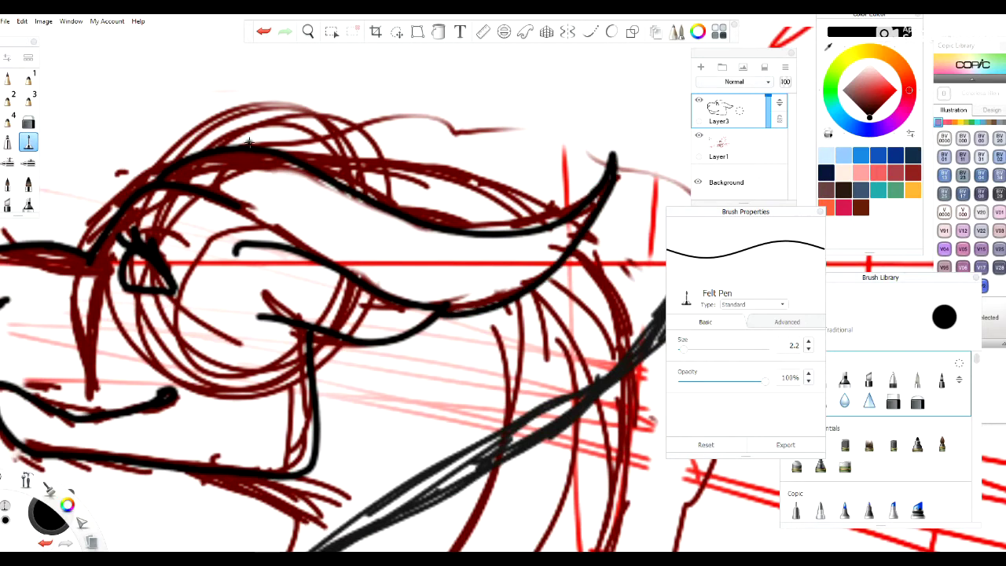
- Ink the neck contours from below the head down to the base of the wing
scroll(241, 155, "down", 5)
left_click_drag(276, 157, 328, 393)
left_click_drag(236, 315, 333, 355)
left_click_drag(52, 308, 64, 390)
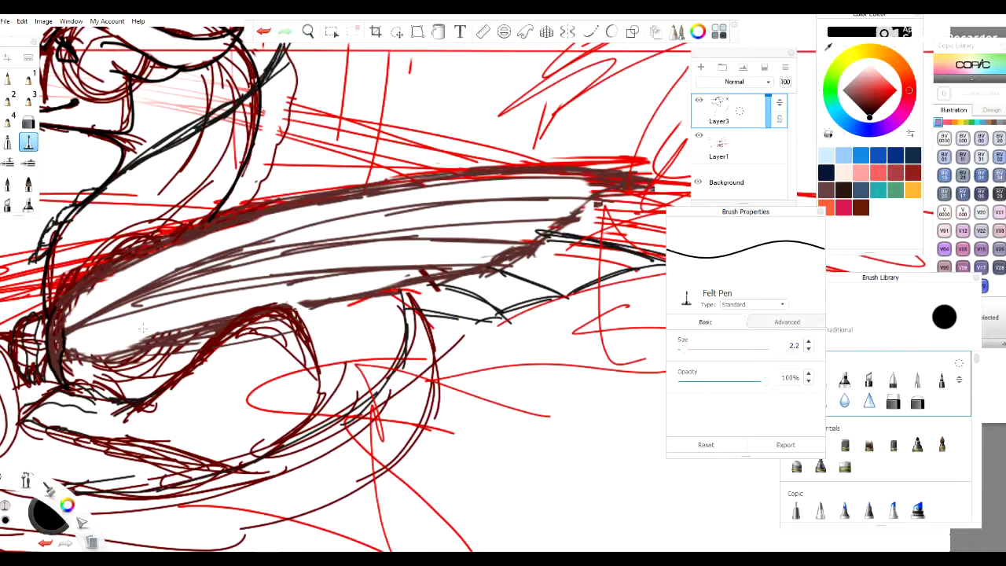
- Ink the near wing's leading edge and the long curved ribs fanning out across the membrane
left_click_drag(52, 311, 675, 169)
mouse_move(77, 323)
left_mouse_down()
mouse_move(504, 172)
mouse_move(606, 197)
mouse_move(94, 323)
mouse_move(553, 237)
left_mouse_up()
mouse_move(434, 249)
left_mouse_down()
mouse_move(86, 326)
mouse_move(499, 262)
mouse_move(269, 308)
left_mouse_up()
key("ctrl+z")
key("ctrl+z")
key("ctrl+y")
key("ctrl+z")
key("ctrl+z")
- Ink the wing's lower edge and another rib above it, ending at the membrane's trailing edge
left_click_drag(496, 263, 72, 355)
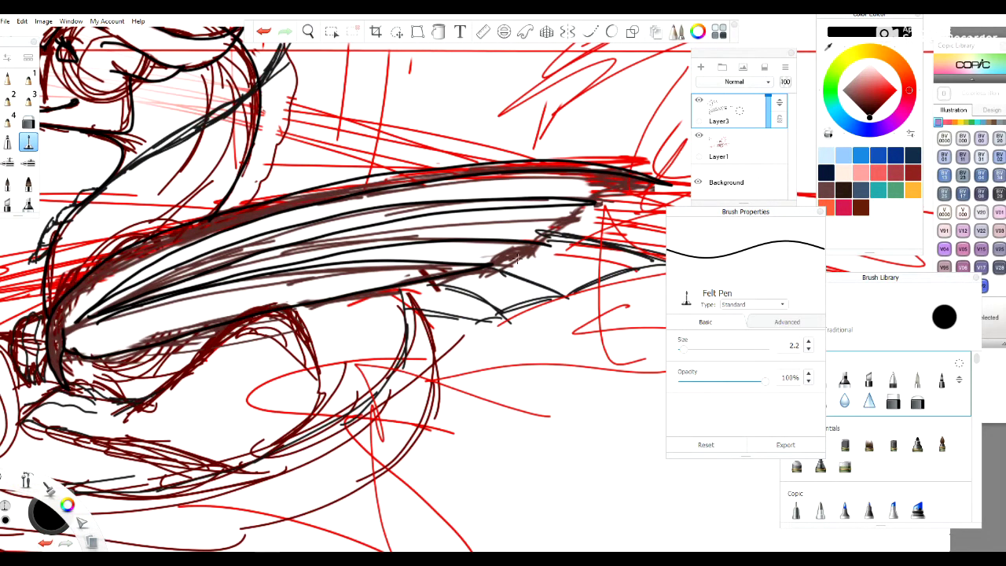
key("ctrl+z")
mouse_move(552, 247)
left_mouse_down()
mouse_move(350, 261)
mouse_move(553, 247)
left_mouse_up()
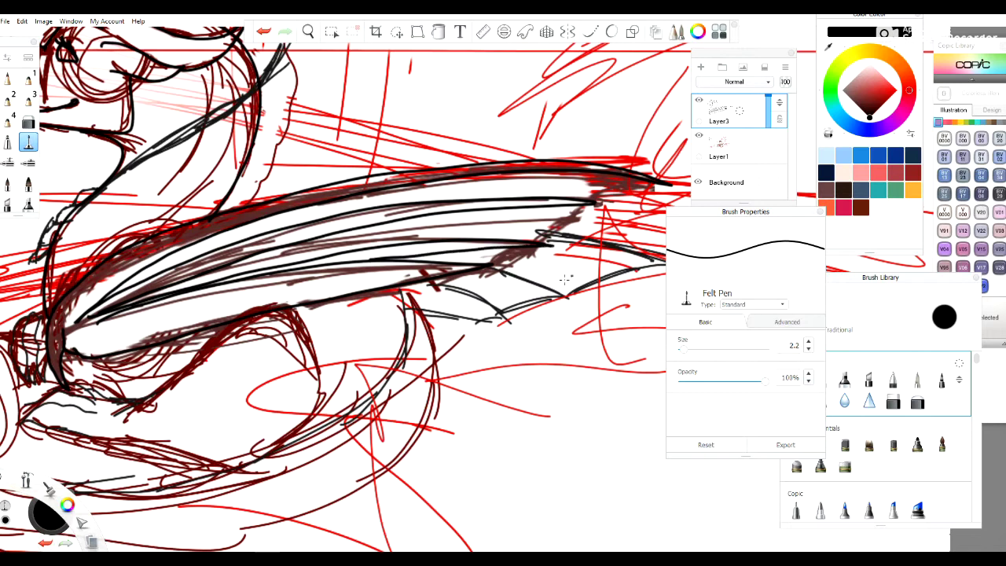
- Ink the arched haunch contour below the wing and clean up its top with the Hard Eraser
mouse_move(149, 397)
left_mouse_down()
mouse_move(287, 303)
mouse_move(362, 308)
left_mouse_up()
key("ctrl+z")
scroll(398, 366, "up", 5)
left_click_drag(448, 305, 179, 346)
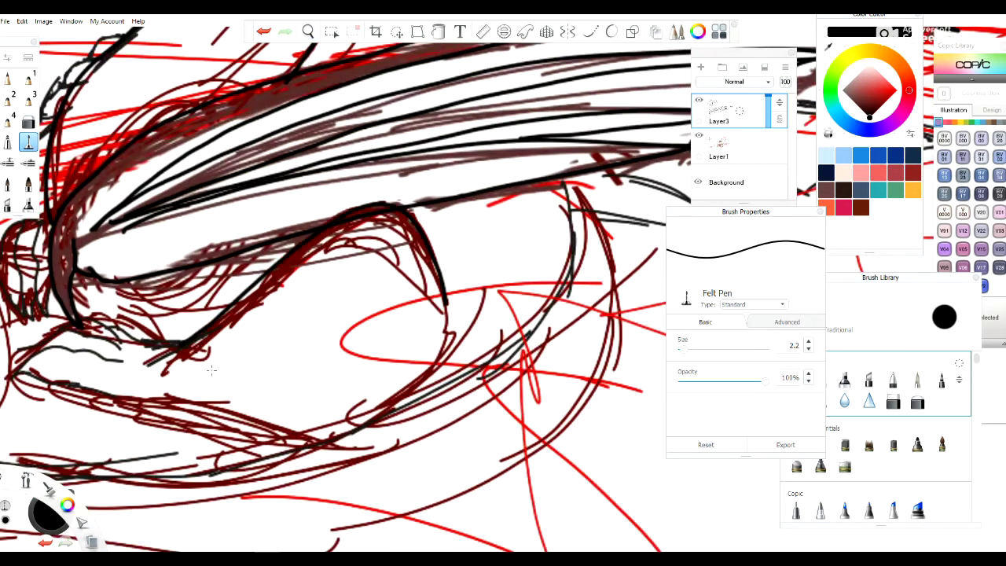
key("e")
left_click_drag(378, 213, 343, 221)
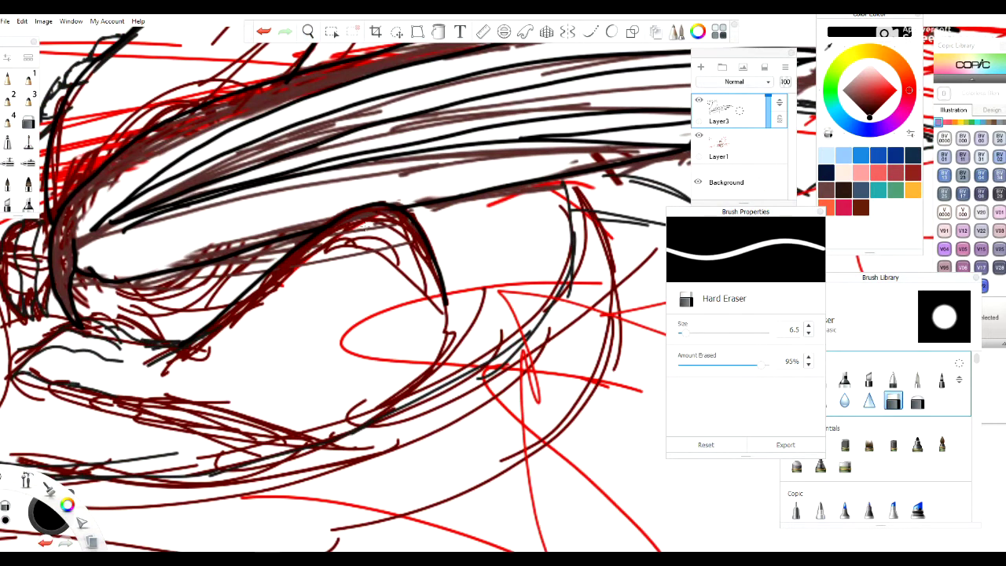
- Return to the Felt Pen, extend the haunch's rear edge and ink the spiral of the curled tail tip
scroll(393, 337, "down", 6)
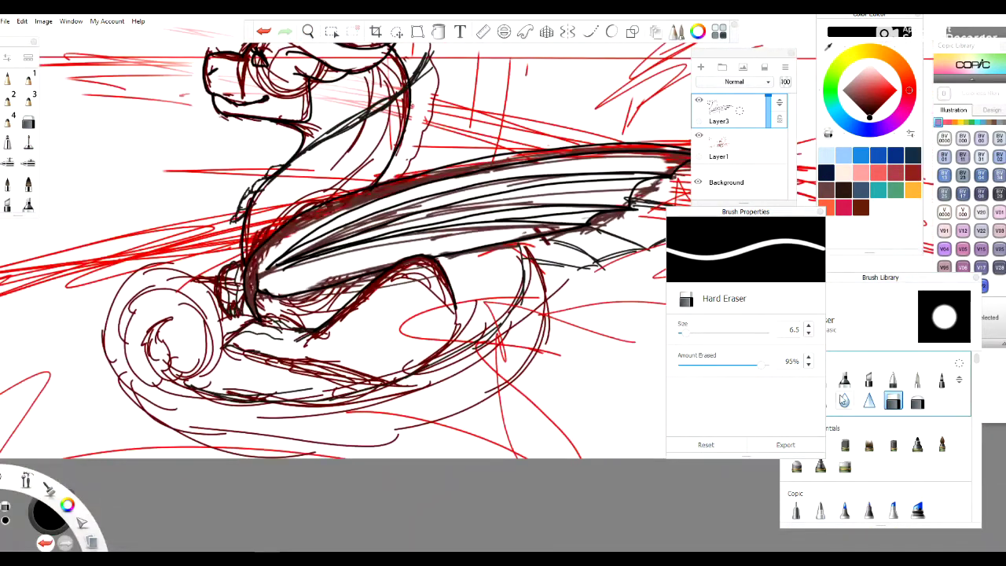
key("e")
mouse_move(463, 324)
left_mouse_down()
mouse_move(330, 396)
mouse_move(169, 386)
mouse_move(167, 313)
left_mouse_up()
key("ctrl+z")
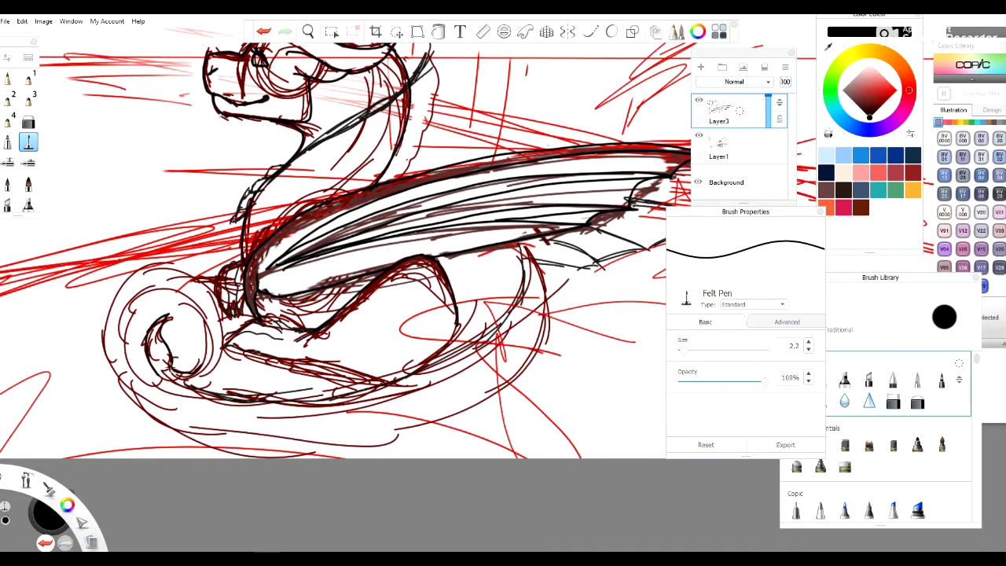
key("ctrl+z")
left_click_drag(139, 318, 153, 367)
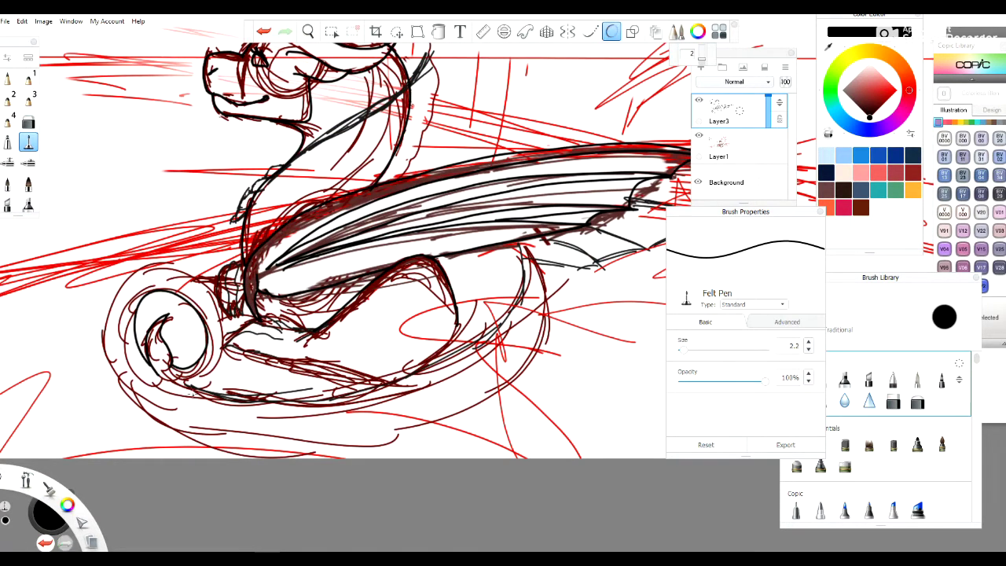
- Ink the tail's inner and outer contours from the hindquarters beneath the body around to the curl
left_click_drag(224, 274, 209, 454)
key("ctrl+z")
mouse_move(521, 242)
left_mouse_down()
mouse_move(307, 442)
mouse_move(225, 272)
mouse_move(206, 350)
left_mouse_up()
left_click_drag(197, 385, 352, 403)
key("ctrl+z")
mouse_move(516, 240)
left_mouse_down()
mouse_move(501, 274)
mouse_move(518, 239)
mouse_move(421, 360)
left_mouse_up()
left_click_drag(362, 373, 184, 384)
left_click_drag(165, 295, 146, 357)
key("ctrl+z")
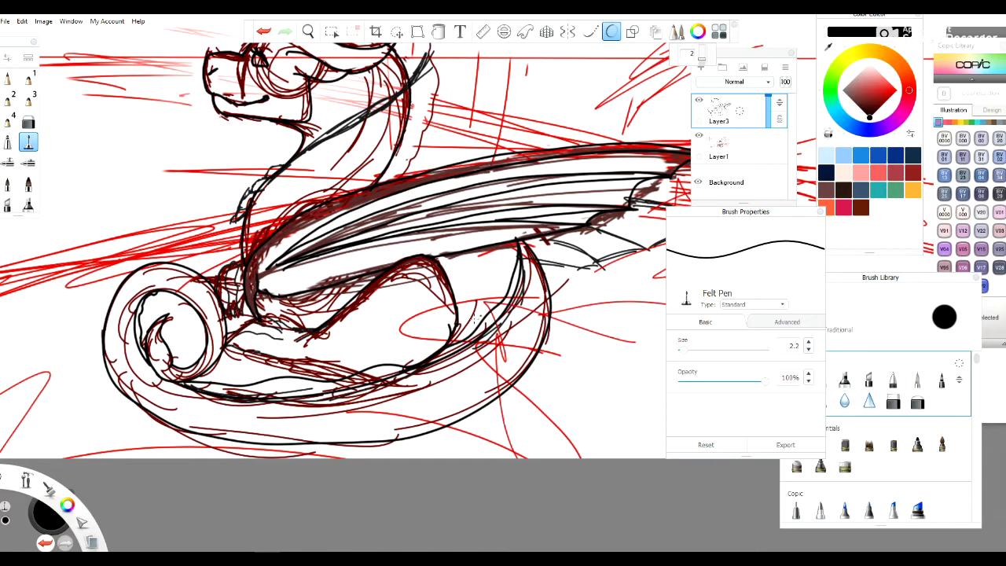
- Ink the underside of the leg and the toes of the foot resting beside the tail
scroll(405, 299, "up", 5)
mouse_move(381, 341)
left_mouse_down()
mouse_move(327, 376)
mouse_move(220, 349)
mouse_move(236, 405)
mouse_move(471, 467)
left_mouse_up()
key("ctrl+z")
left_click_drag(231, 411, 460, 450)
mouse_move(292, 353)
left_mouse_down()
mouse_move(169, 330)
mouse_move(147, 381)
mouse_move(276, 331)
mouse_move(291, 341)
mouse_move(237, 307)
left_mouse_up()
key("ctrl+z")
left_click_drag(167, 338, 218, 317)
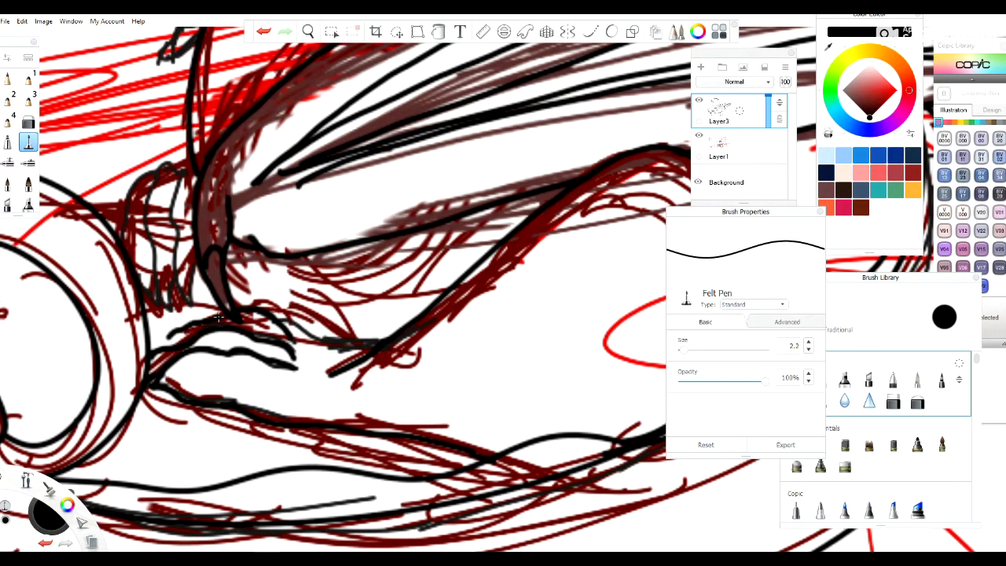
- Ink the belly line beneath the wing and the front paw's fingers and claws beside the tail curl
left_click_drag(330, 342, 278, 316)
scroll(344, 224, "up", 3)
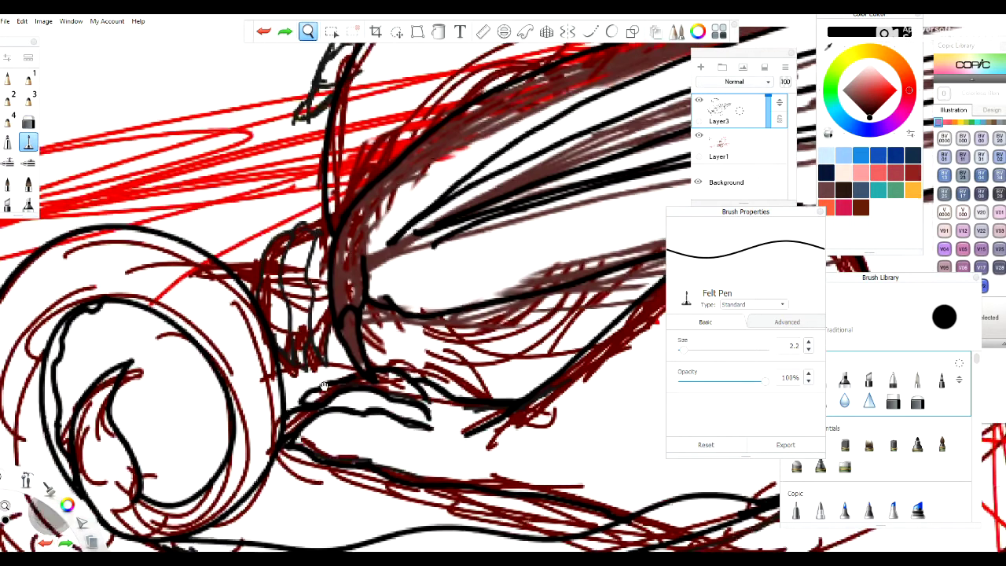
left_click_drag(540, 300, 460, 403)
mouse_move(299, 227)
left_mouse_down()
mouse_move(261, 277)
mouse_move(287, 323)
mouse_move(287, 362)
left_mouse_up()
mouse_move(310, 302)
left_mouse_down()
mouse_move(334, 230)
mouse_move(319, 341)
left_mouse_up()
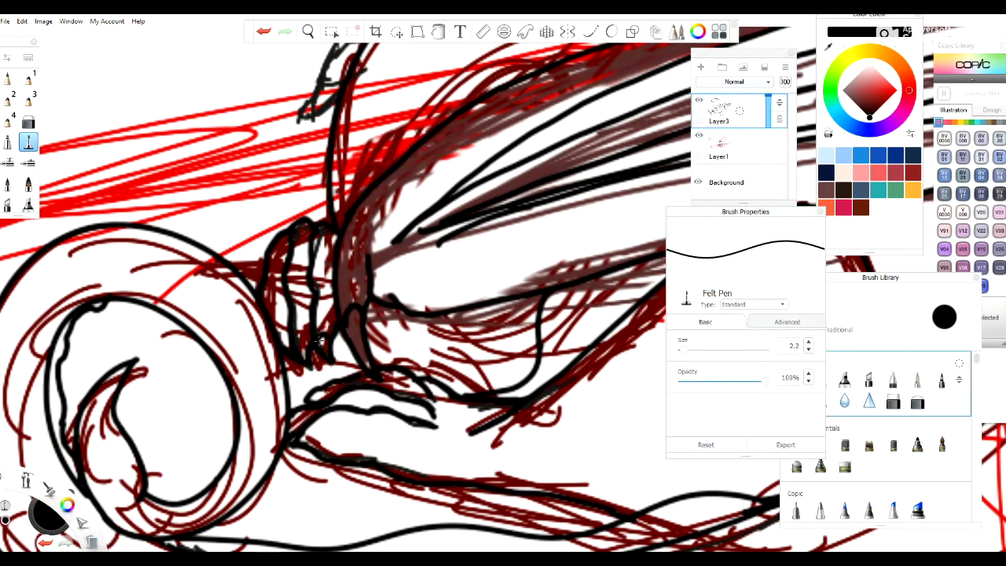
left_click_drag(289, 376, 366, 368)
- Ink the scalloped trailing edge at the near wing's tip and the first ribs of the far wing
left_click(308, 32)
mouse_move(533, 400)
left_mouse_down()
mouse_move(494, 321)
mouse_move(410, 329)
left_mouse_up()
left_click_drag(511, 267, 353, 231)
left_click_drag(291, 245, 404, 313)
key("ctrl+z")
key("ctrl+z")
mouse_move(259, 275)
left_mouse_down()
mouse_move(289, 265)
mouse_move(385, 303)
left_mouse_up()
key("e")
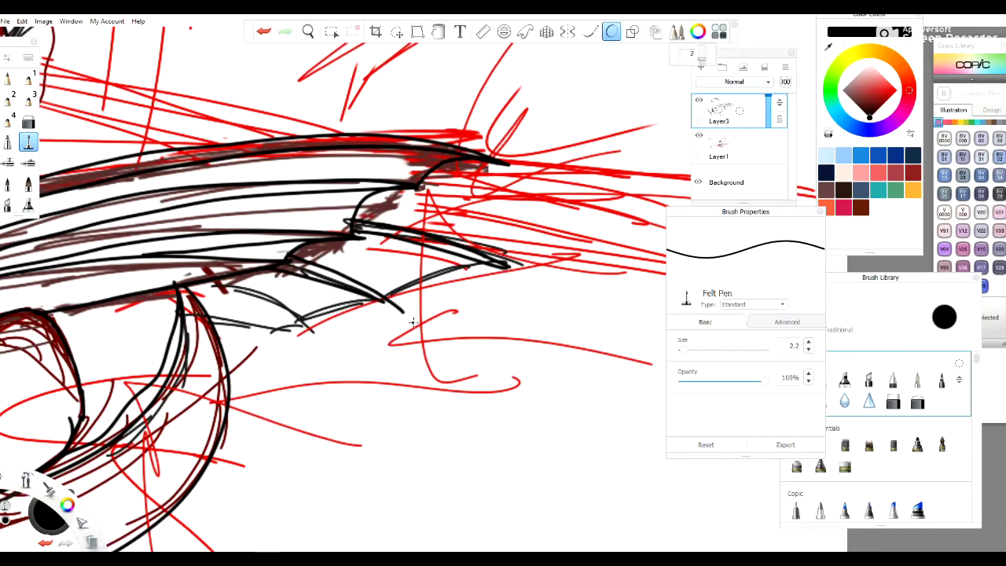
- Ink the far wing's remaining ribs and the scalloped membrane edge between their tips
left_click_drag(183, 290, 331, 330)
mouse_move(504, 264)
left_mouse_down()
mouse_move(406, 289)
mouse_move(322, 324)
mouse_move(401, 309)
mouse_move(308, 333)
mouse_move(218, 314)
left_mouse_up()
key("ctrl+z")
key("ctrl+z")
key("e")
key("e")
key("ctrl+z")
left_click_drag(292, 323, 211, 316)
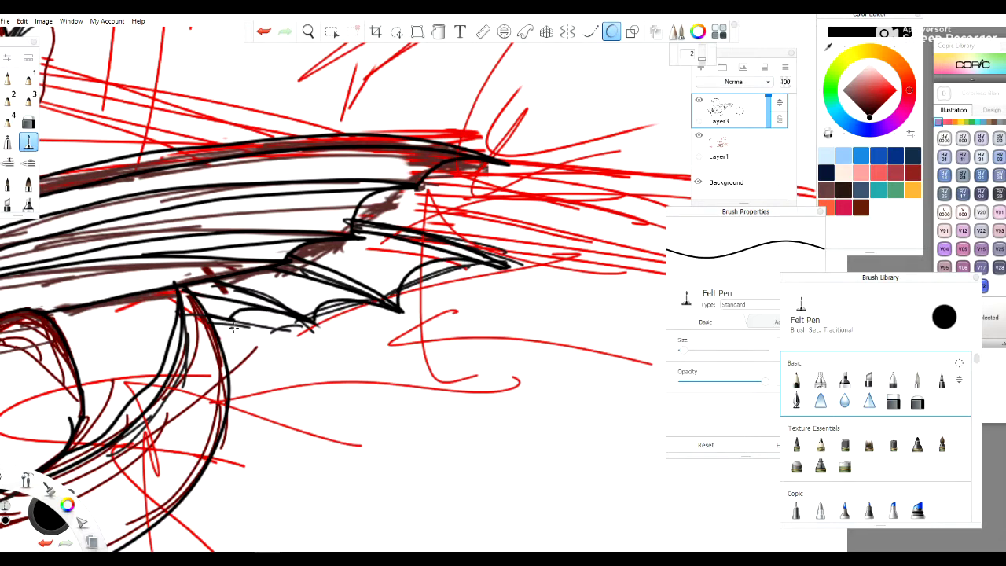
- Ink the wavy crest from the head down the back of the neck and the plates along the chest
mouse_move(337, 101)
left_mouse_down()
mouse_move(400, 364)
mouse_move(315, 398)
mouse_move(354, 338)
left_mouse_up()
mouse_move(245, 236)
left_mouse_down()
mouse_move(371, 230)
mouse_move(415, 358)
mouse_move(393, 348)
mouse_move(435, 336)
left_mouse_up()
mouse_move(563, 188)
left_mouse_down()
mouse_move(312, 351)
mouse_move(397, 283)
left_mouse_up()
mouse_move(346, 311)
left_mouse_down()
mouse_move(402, 266)
mouse_move(282, 364)
mouse_move(198, 492)
left_mouse_up()
- Ink crossing scale lines down the side of the neck to the wing
key("space")
mouse_move(464, 259)
left_mouse_down()
mouse_move(463, 320)
mouse_move(561, 355)
mouse_move(596, 480)
mouse_move(512, 400)
mouse_move(449, 400)
left_mouse_up()
mouse_move(475, 310)
left_mouse_down()
mouse_move(454, 420)
mouse_move(538, 411)
mouse_move(425, 448)
mouse_move(417, 425)
left_mouse_up()
mouse_move(314, 225)
left_mouse_down()
mouse_move(354, 287)
mouse_move(259, 467)
left_mouse_up()
mouse_move(390, 291)
left_mouse_down()
mouse_move(464, 272)
mouse_move(417, 361)
left_mouse_up()
key("ctrl+z")
key("ctrl+z")
key("ctrl+y")
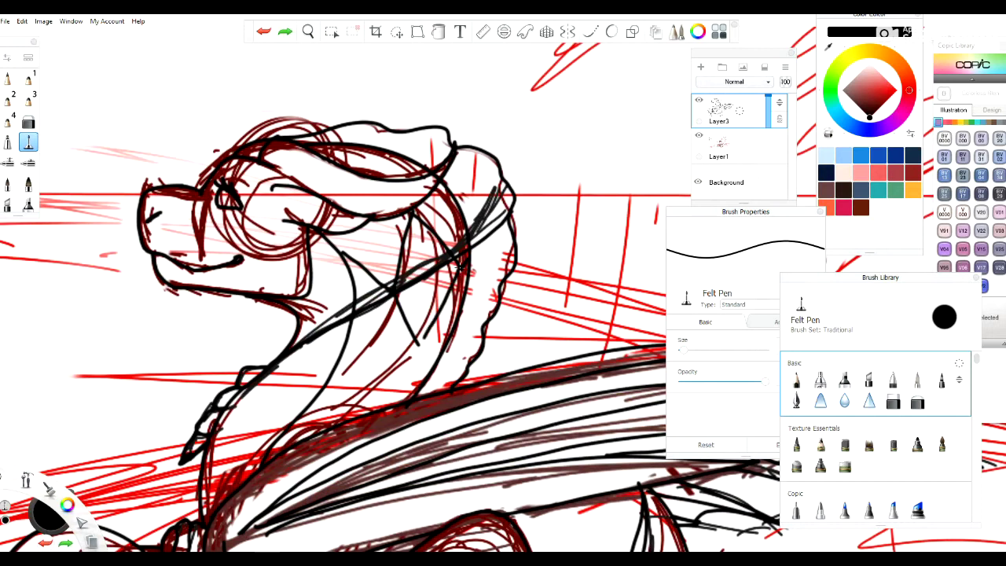
key("ctrl+y")
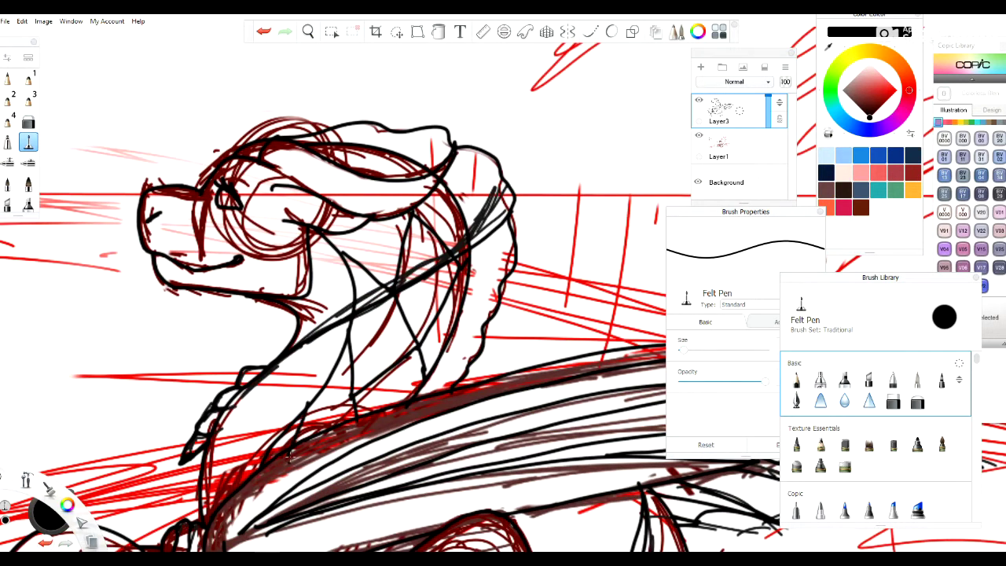
- Ink crossing scale lines on the body and tail base behind the haunch
left_click(308, 31)
left_click_drag(432, 291, 538, 310)
left_click_drag(370, 189, 573, 336)
left_click_drag(378, 295, 415, 254)
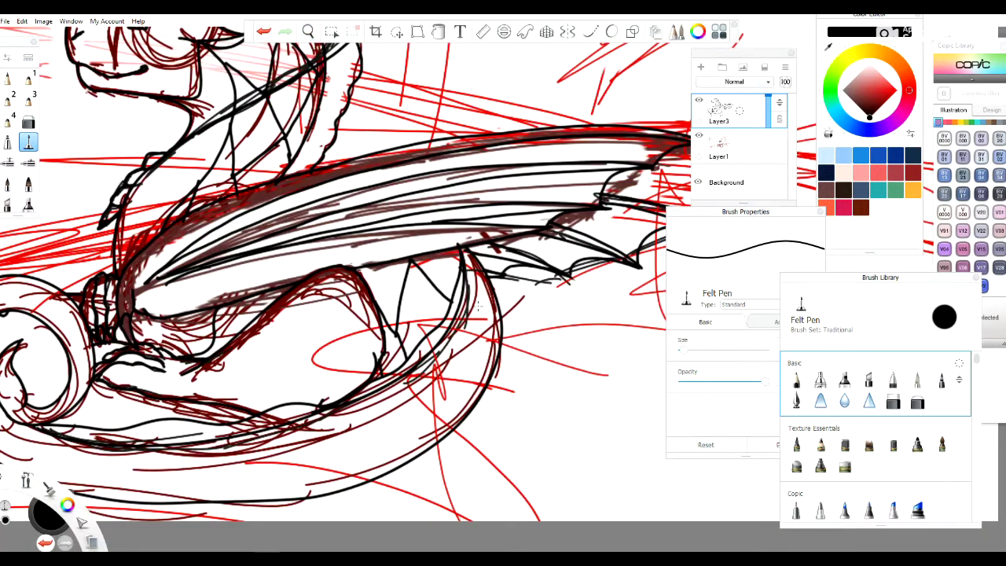
left_click_drag(449, 321, 481, 323)
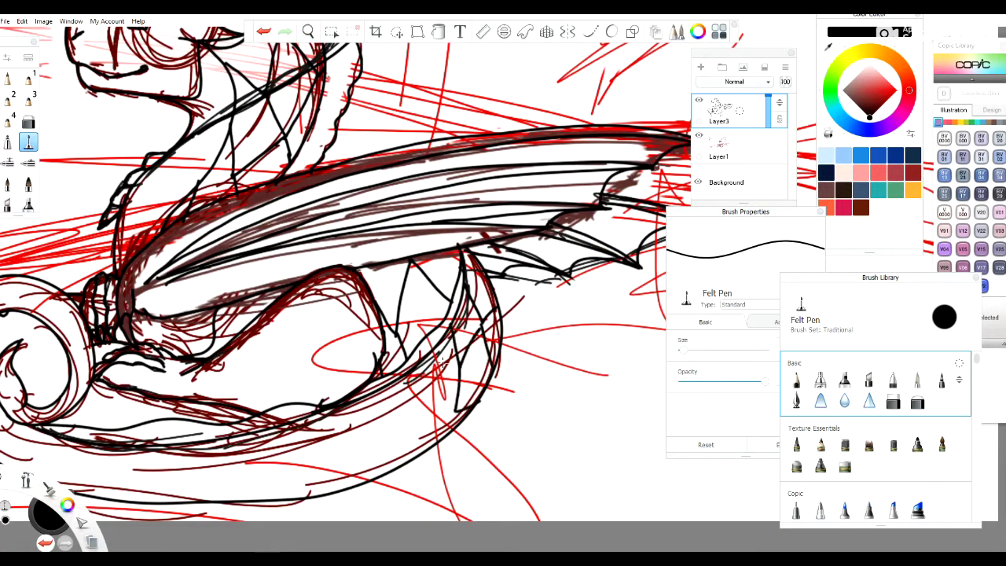
- Ink diamond-shaped scale lines along the tail's wide band beneath the body
scroll(458, 407, "down", 2)
key("ctrl+z")
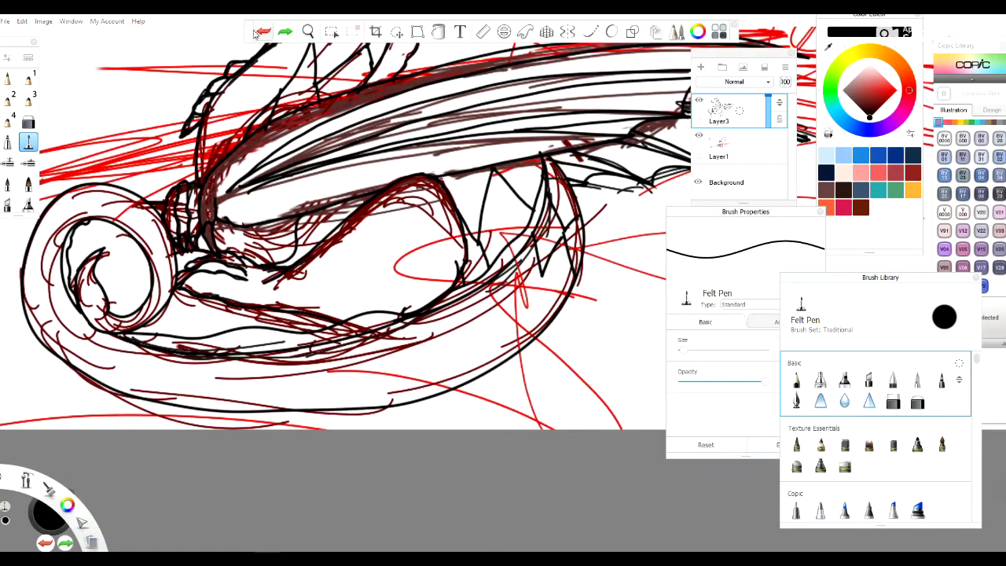
left_click_drag(563, 226, 576, 277)
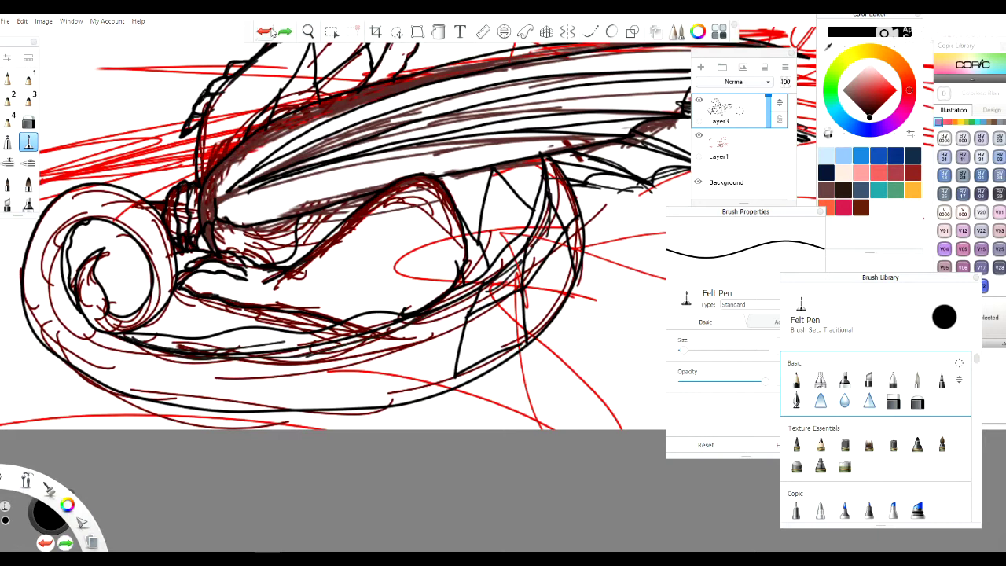
left_click_drag(427, 315, 370, 404)
left_click_drag(401, 360, 338, 407)
left_click_drag(285, 350, 228, 385)
key("ctrl+z")
left_click_drag(289, 379, 274, 391)
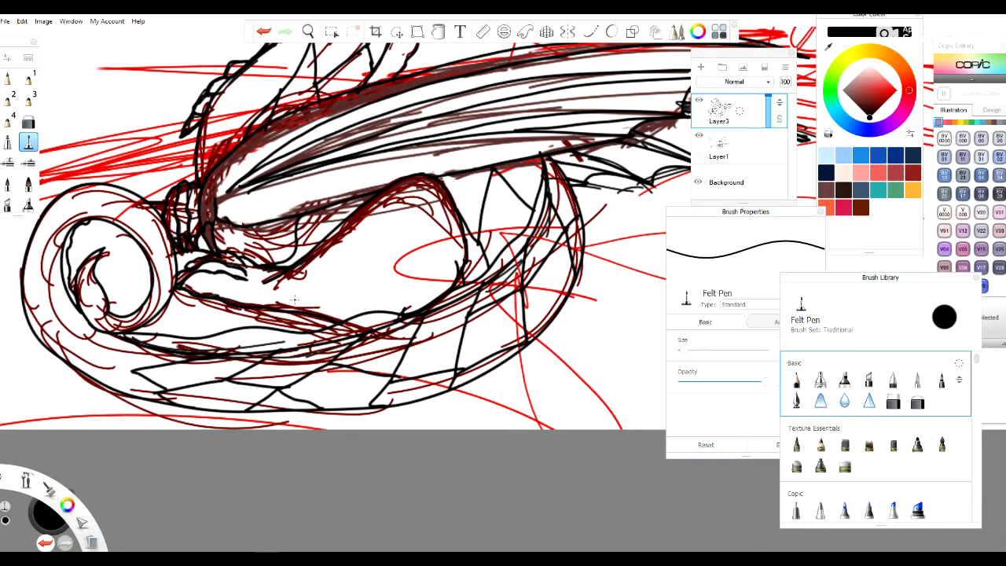
- Touch up the tail's scale lines with the Hard Eraser at size 2.6, then return to the Felt Pen
left_click_drag(404, 220, 585, 133)
key("e")
key("ctrl+z")
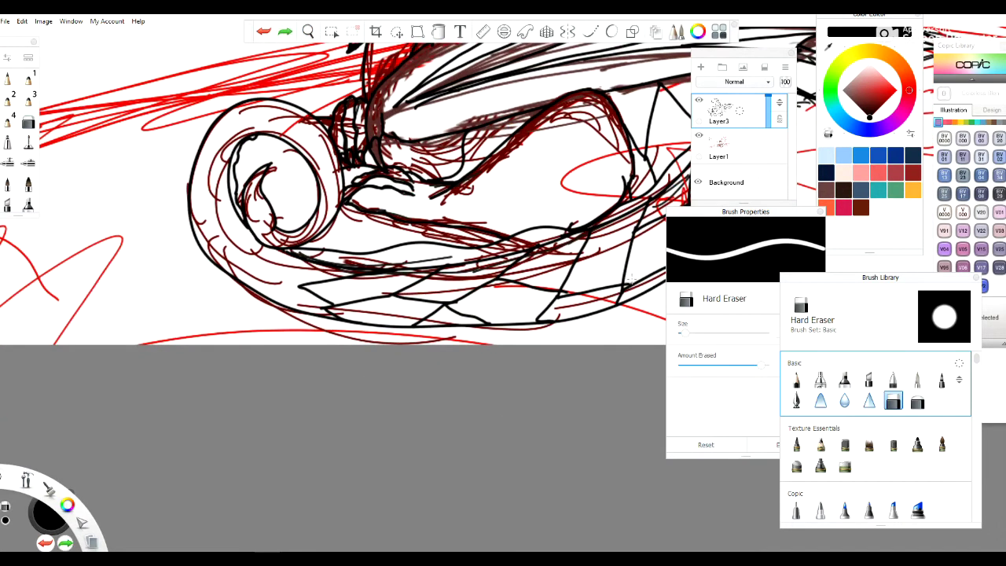
left_click_drag(633, 277, 568, 288)
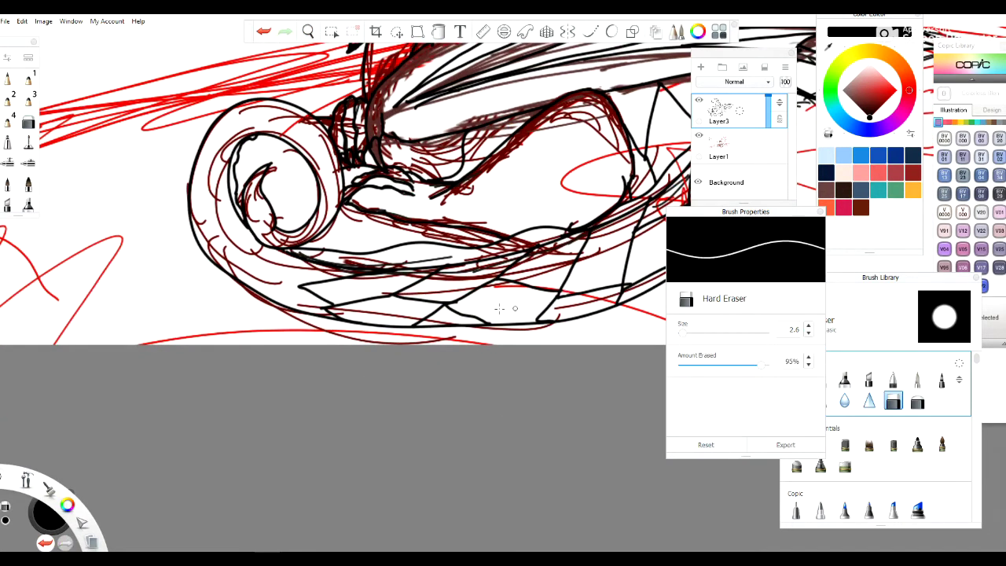
key("e")
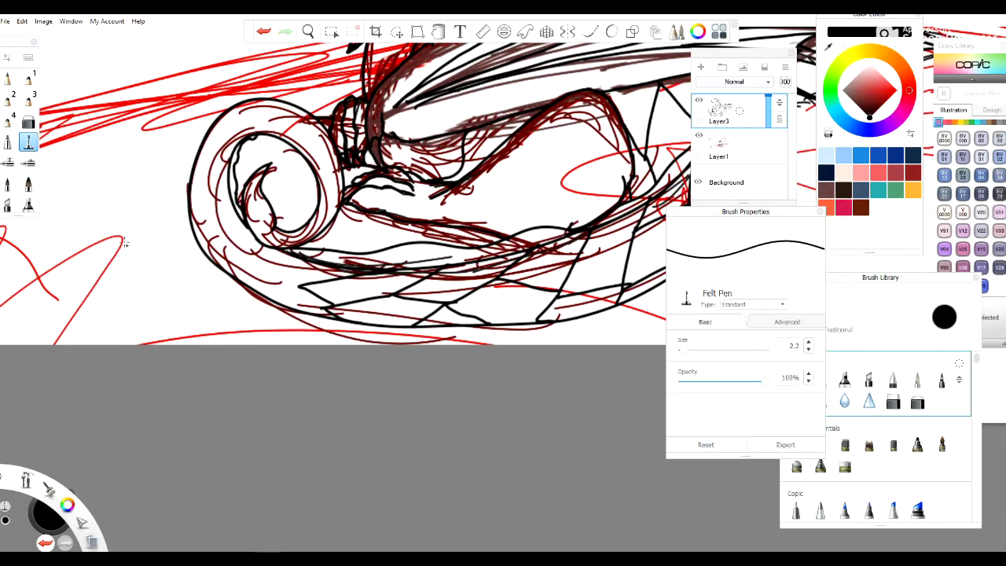
- Fade the rough sketch on Layer1 and make the ink layer Layer3 active again
left_click_drag(330, 378, 359, 476)
left_click(720, 145)
mouse_move(353, 346)
left_mouse_down()
mouse_move(268, 334)
mouse_move(358, 342)
left_mouse_up()
key("ctrl+z")
left_click(719, 110)
key("ctrl+z")
- Extend the scale lines along the tail's underside toward the curl, undoing the unwanted strokes
left_click_drag(268, 343, 354, 343)
mouse_move(269, 344)
left_mouse_down()
mouse_move(299, 407)
mouse_move(336, 305)
left_mouse_up()
key("ctrl+z")
key("ctrl+z")
mouse_move(294, 273)
left_mouse_down()
mouse_move(267, 346)
mouse_move(192, 322)
mouse_move(173, 201)
left_mouse_up()
key("e")
key("e")
- Ink crossing scale lines all the way around the curled end of the tail
mouse_move(173, 200)
left_mouse_down()
mouse_move(236, 260)
mouse_move(206, 110)
left_mouse_up()
left_click_drag(159, 195, 153, 350)
left_click_drag(346, 322, 287, 389)
left_click_drag(217, 204, 192, 287)
left_click_drag(260, 188, 216, 212)
key("ctrl+z")
left_click_drag(268, 165, 250, 236)
mouse_move(236, 156)
left_mouse_down()
mouse_move(307, 140)
mouse_move(258, 177)
left_mouse_up()
mouse_move(306, 145)
left_mouse_down()
mouse_move(388, 172)
mouse_move(260, 223)
left_mouse_up()
mouse_move(385, 167)
left_mouse_down()
mouse_move(399, 260)
mouse_move(427, 192)
left_mouse_up()
left_click_drag(400, 260, 456, 299)
left_click_drag(451, 253, 469, 309)
mouse_move(456, 291)
left_mouse_down()
mouse_move(430, 376)
mouse_move(476, 367)
left_mouse_up()
left_click_drag(428, 365, 420, 443)
mouse_move(356, 469)
left_mouse_down()
mouse_move(319, 442)
mouse_move(330, 423)
left_mouse_up()
- Ink scale detail along the haunch's rear edge and the crease lines at the knee
key("space")
mouse_move(503, 286)
left_mouse_down()
mouse_move(393, 443)
mouse_move(451, 384)
left_mouse_up()
mouse_move(307, 289)
left_mouse_down()
mouse_move(378, 220)
mouse_move(440, 291)
left_mouse_up()
key("ctrl+z")
mouse_move(369, 224)
left_mouse_down()
mouse_move(436, 259)
mouse_move(468, 319)
left_mouse_up()
left_click_drag(282, 336, 208, 355)
left_click_drag(209, 360, 163, 384)
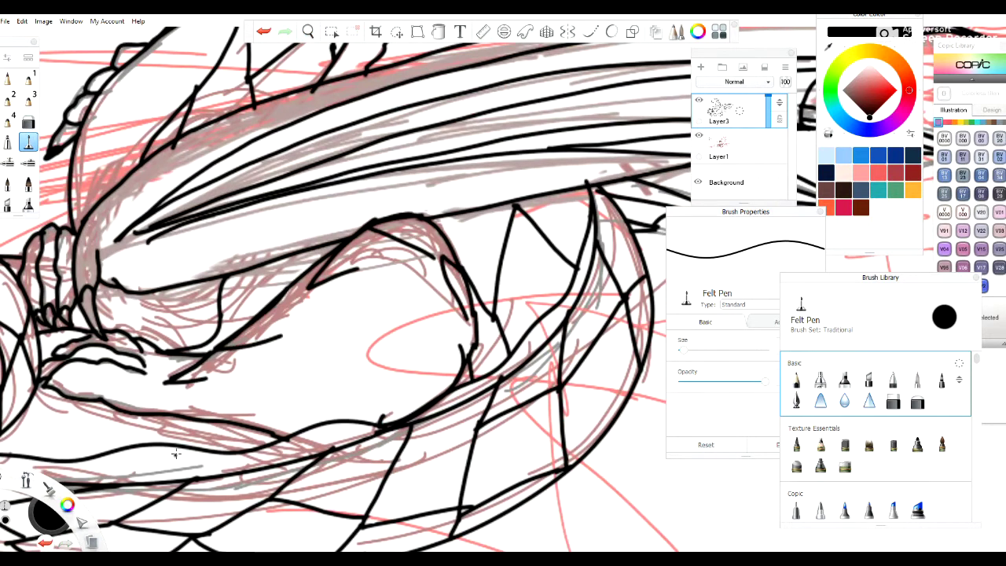
- Add scale lines across the wing arm and short fold marks along the wing's lower edge
left_click_drag(85, 226, 181, 142)
key("ctrl+z")
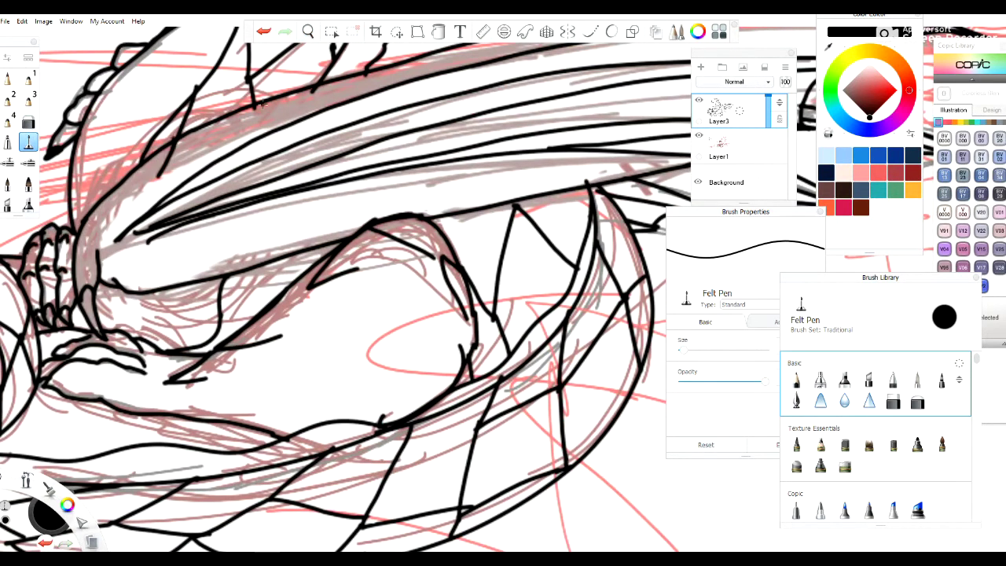
left_click_drag(368, 75, 343, 101)
left_click_drag(174, 270, 229, 270)
left_click_drag(276, 248, 253, 248)
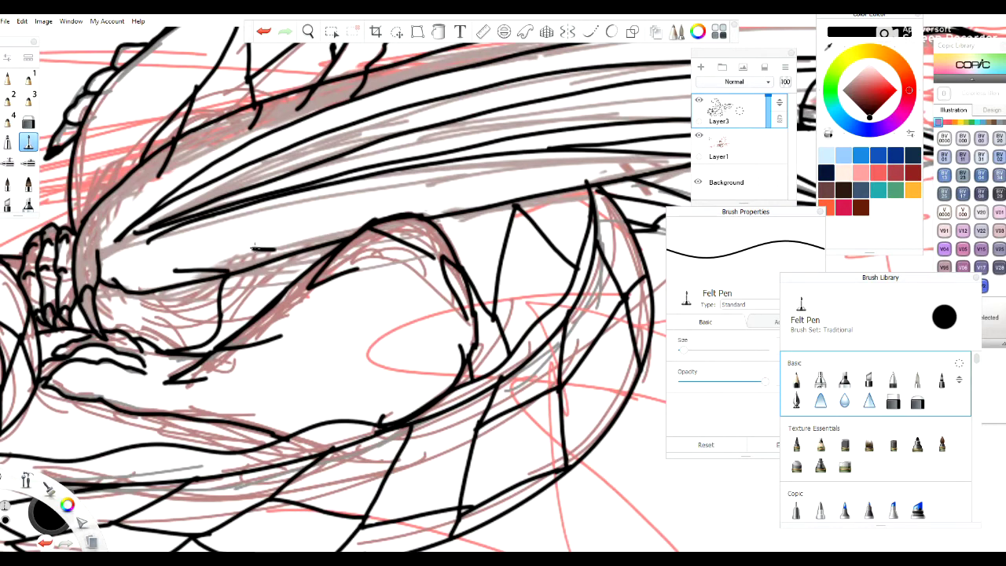
- Ink short slanted scale marks along the near wing's leading edge
mouse_move(472, 206)
left_mouse_down()
mouse_move(476, 320)
mouse_move(306, 221)
left_mouse_up()
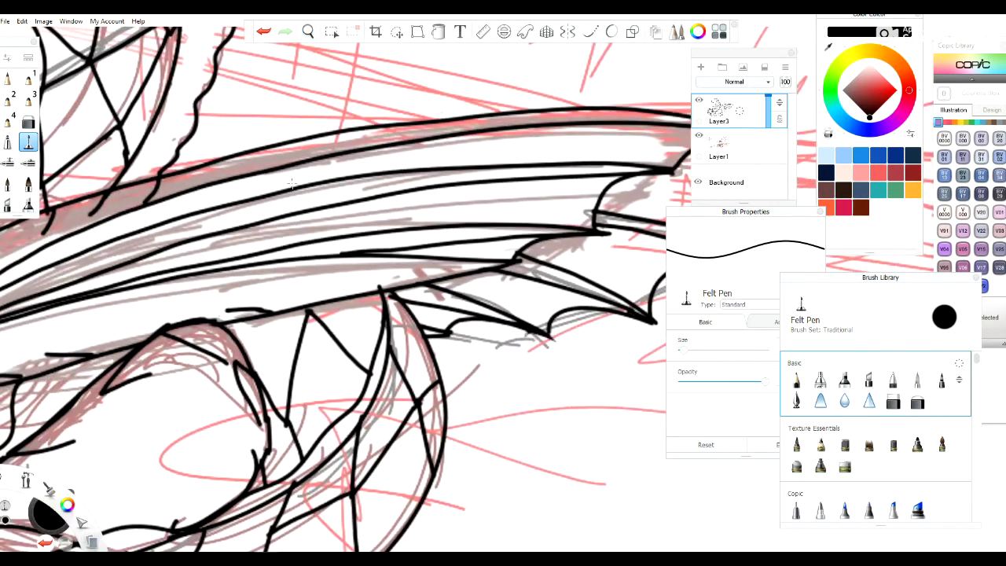
mouse_move(477, 116)
left_mouse_down()
mouse_move(328, 249)
mouse_move(371, 375)
left_mouse_up()
left_click_drag(458, 340, 367, 299)
key("e")
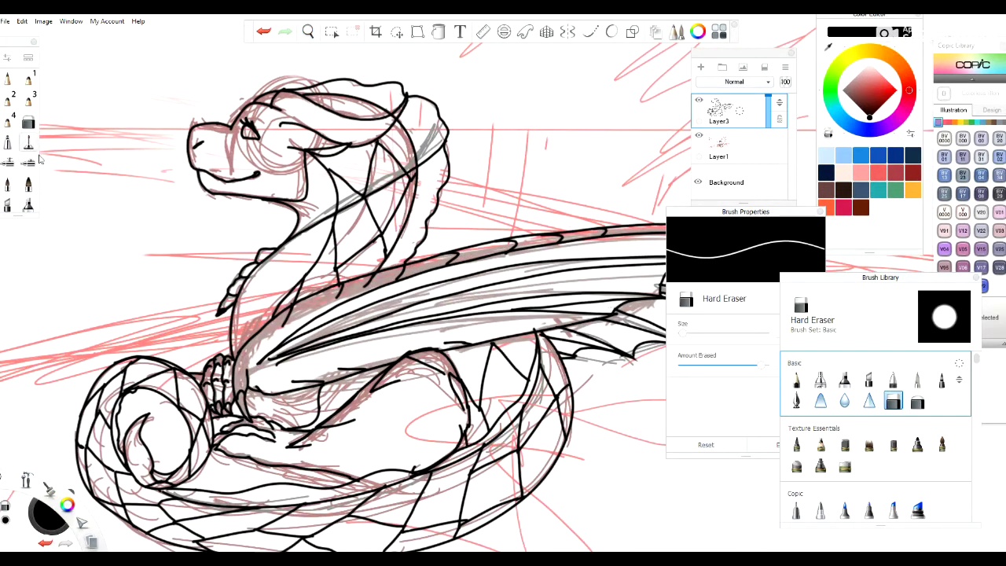
key("e")
key("ctrl+z")
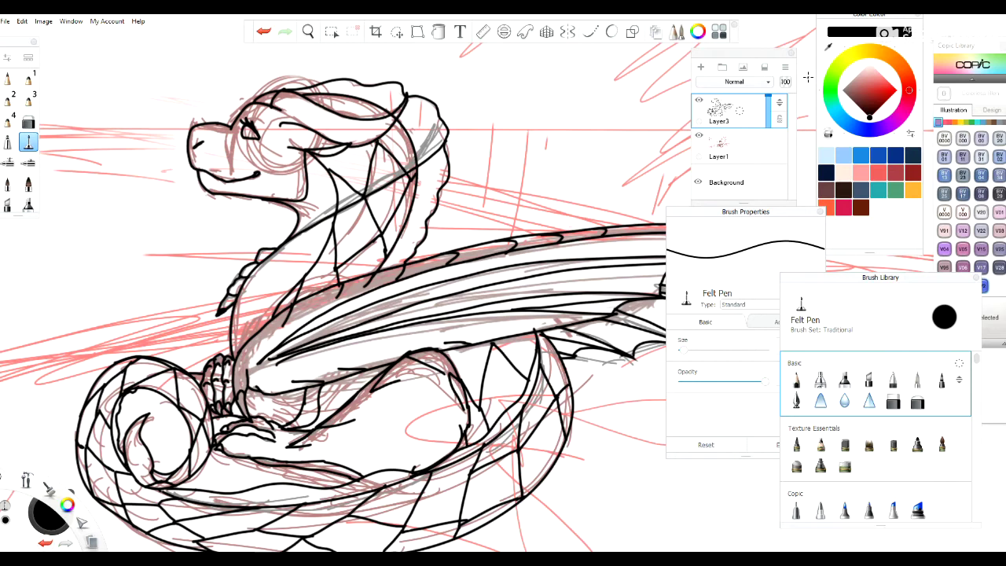
- Ink short scale marks across the haunch and paint the front part of the dragon's eye dark navy
left_click(829, 44)
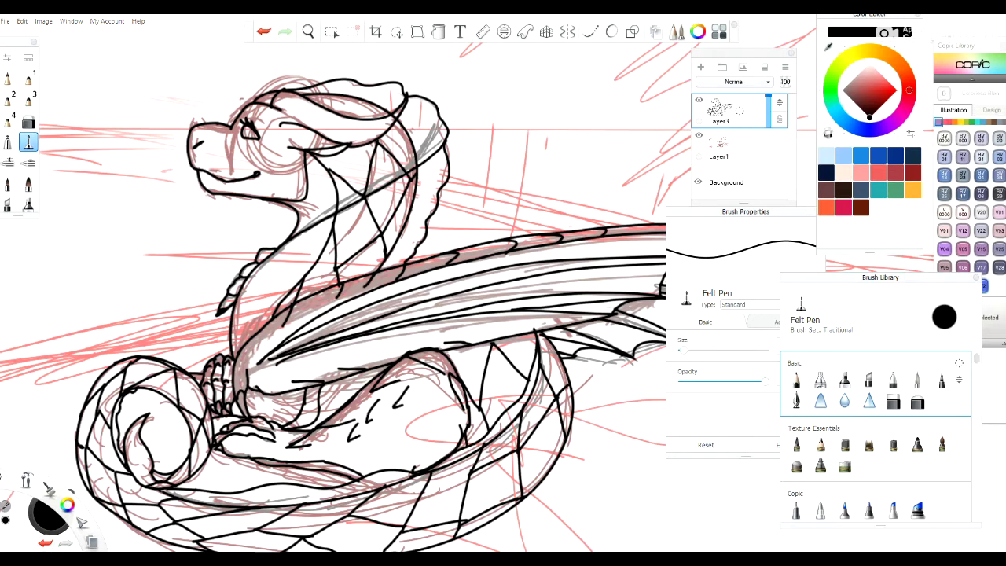
scroll(504, 288, "up", 8)
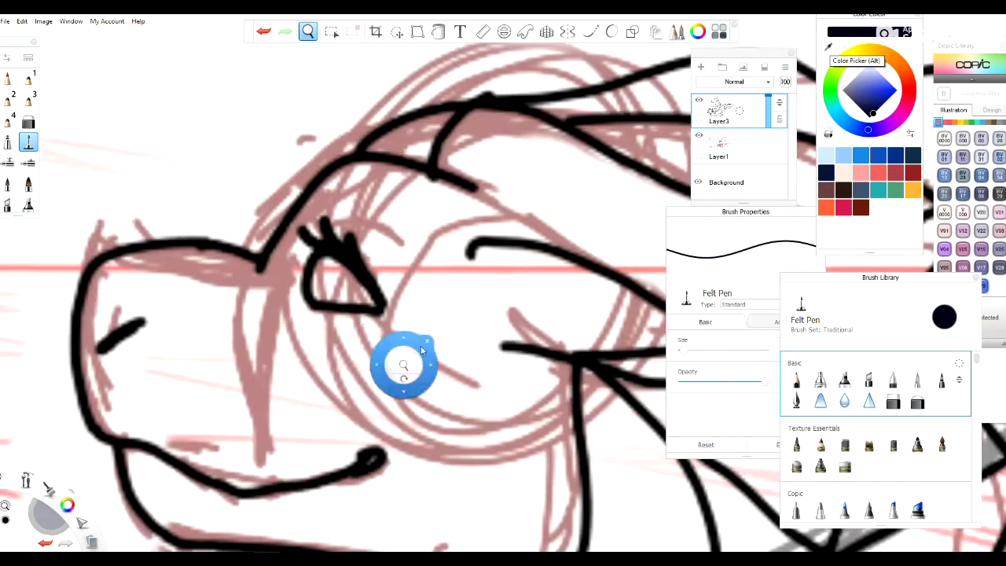
left_click(285, 32)
left_click(263, 31)
left_click(284, 32)
left_click(264, 31)
mouse_move(326, 259)
left_mouse_down()
mouse_move(321, 277)
mouse_move(318, 262)
left_mouse_up()
- Ink a curved marking around the eye, running from the brow down to a point above the mouth
mouse_move(253, 258)
left_mouse_down()
mouse_move(235, 327)
mouse_move(308, 475)
mouse_move(245, 271)
mouse_move(301, 445)
left_mouse_up()
key("ctrl+z")
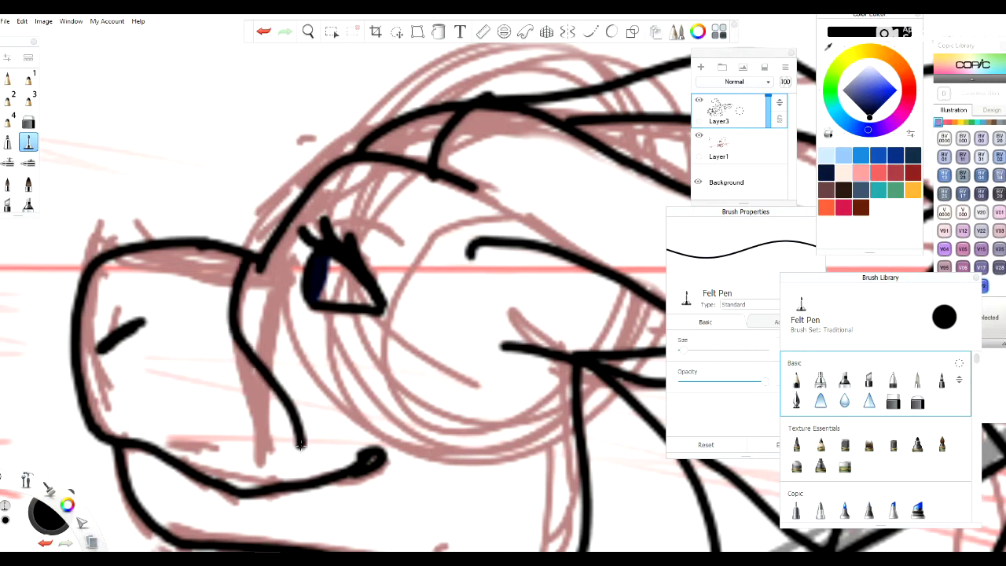
mouse_move(377, 180)
left_mouse_down()
mouse_move(298, 445)
mouse_move(403, 206)
left_mouse_up()
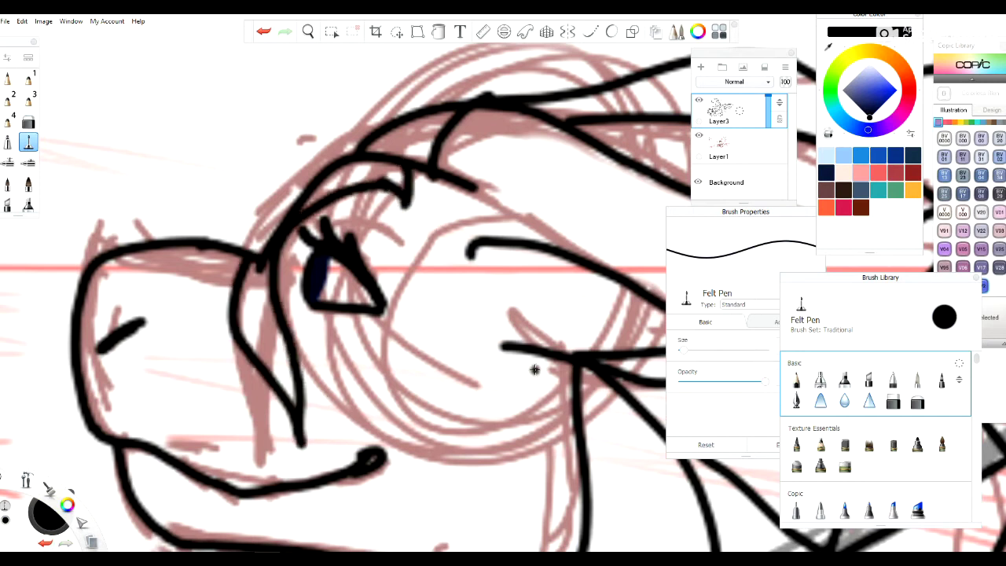
left_click(828, 47)
left_click(439, 31)
left_click(456, 378)
left_click(264, 32)
- Close the outline gap between the brow and the ear in black and fill the face with light cream
left_click(827, 171)
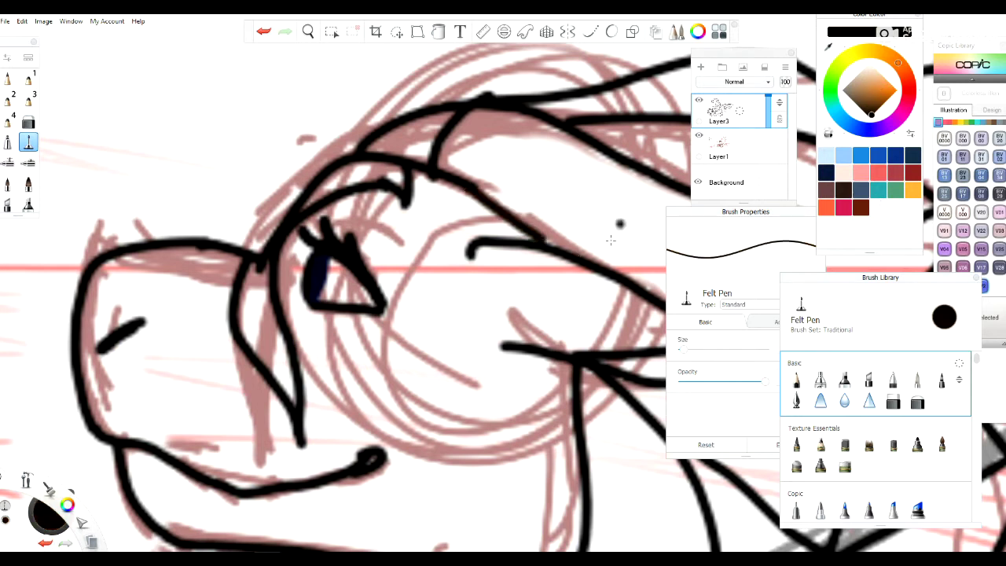
left_click_drag(467, 176, 568, 250)
left_click(877, 70)
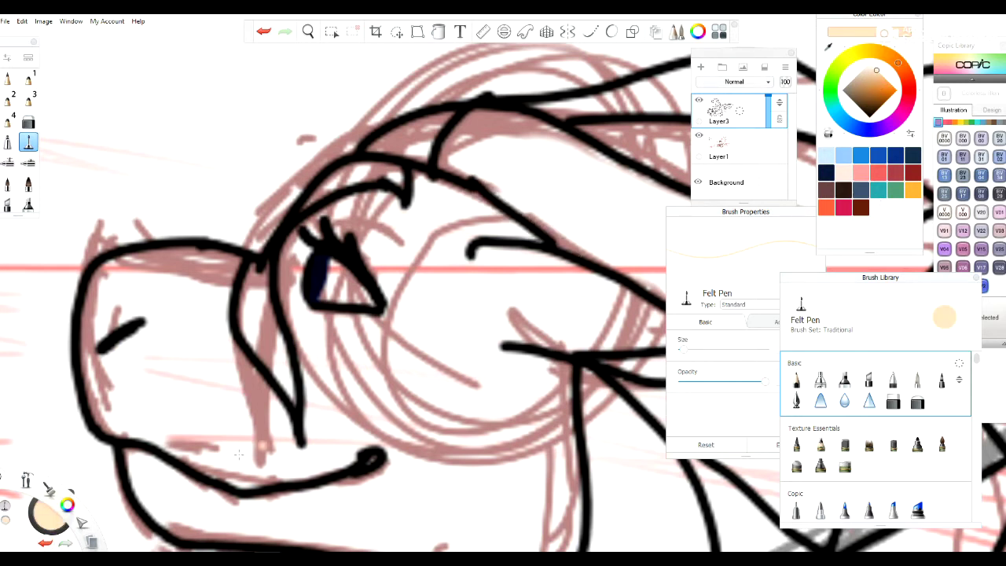
left_click(438, 32)
left_click(476, 393)
- Ink a black curve down the back of the neck to separate it from the frill
scroll(476, 393, "down", 5)
left_click(844, 190)
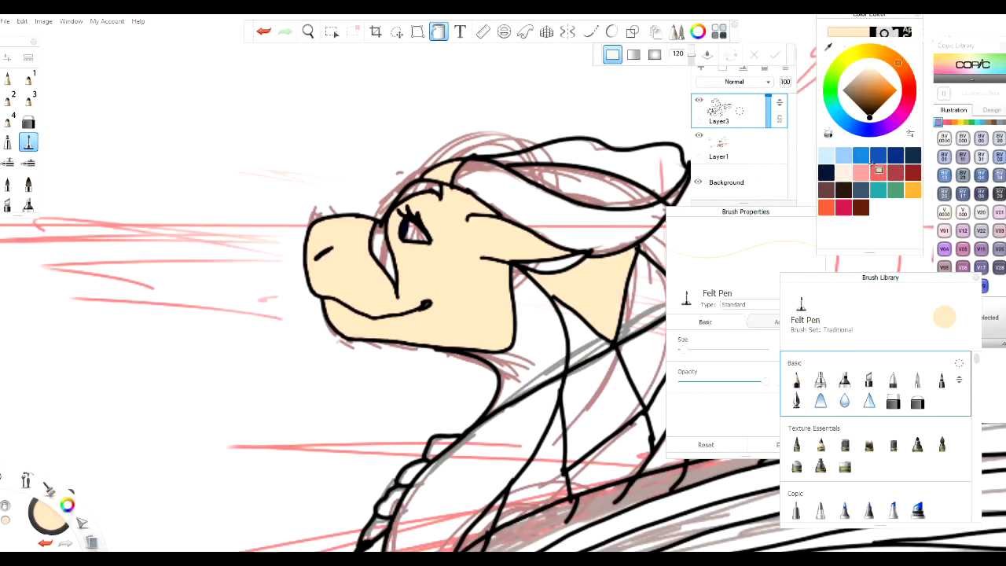
left_click_drag(333, 90, 336, 279)
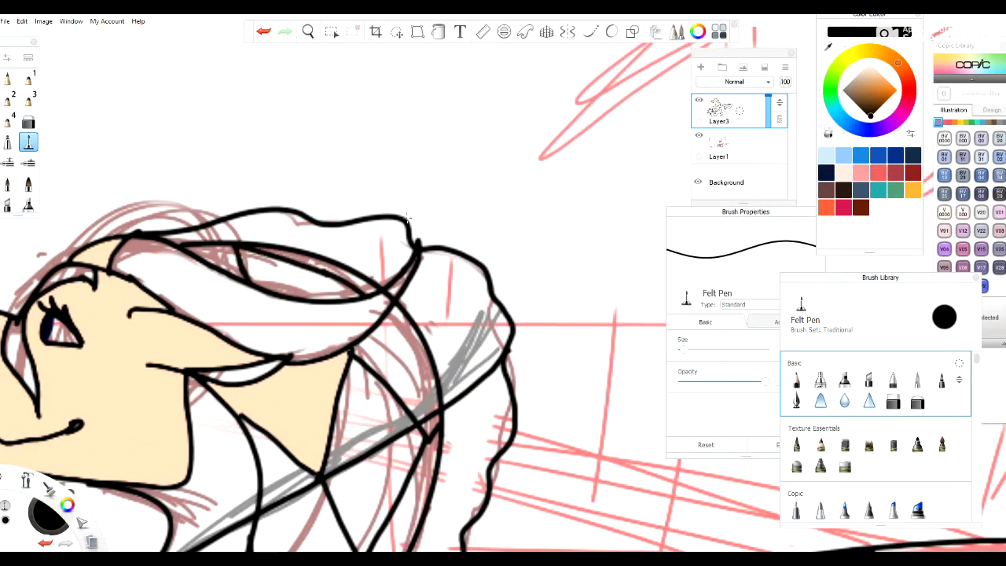
- Fill the top of the head, the neck scales, the shoulder and the wing arm with light cream
left_click(876, 71)
left_click(438, 32)
left_click(315, 275)
left_click(410, 366)
left_click(370, 416)
left_click(405, 480)
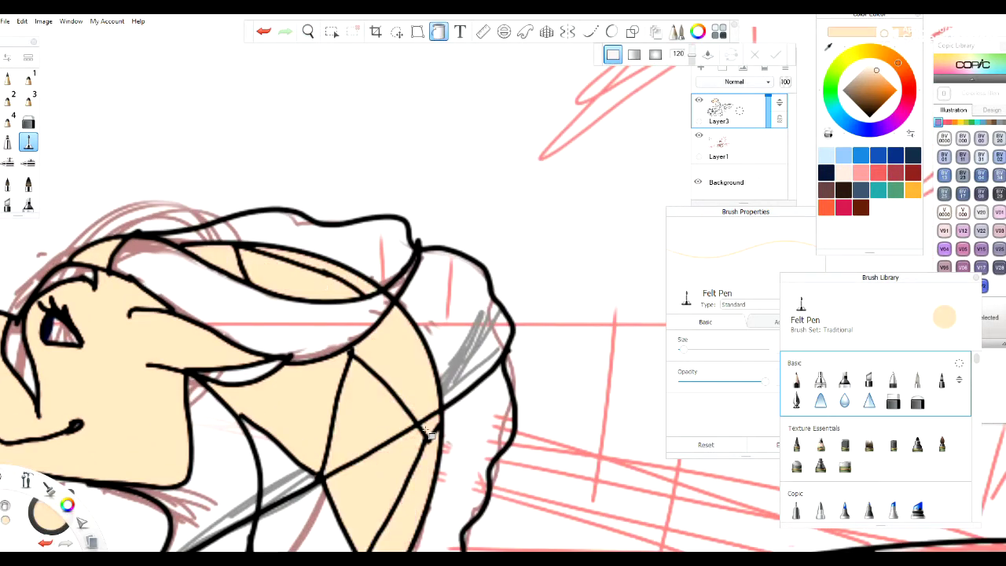
left_click(299, 479)
left_click_drag(438, 385, 336, 437)
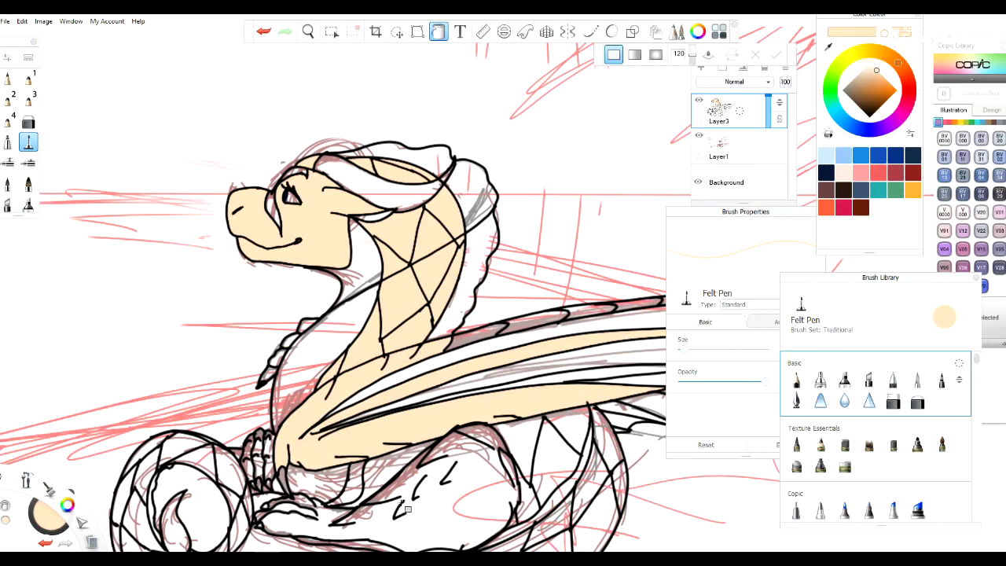
- Fill the folded foreleg, the front foot and the remaining wing fingers with the same light cream
key("ctrl+z")
key("Escape")
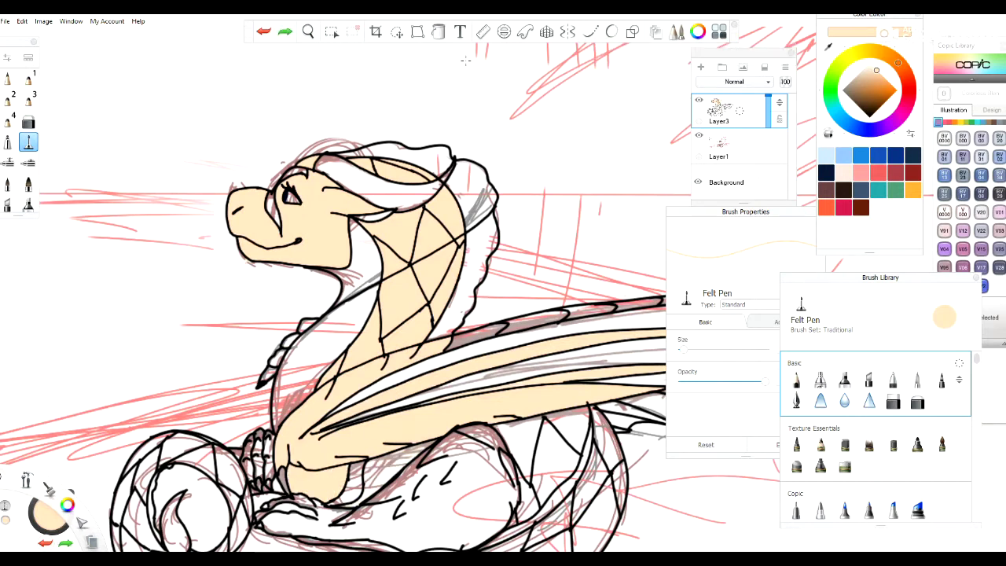
left_click(438, 31)
left_click(268, 456)
left_click_drag(428, 315, 379, 274)
left_click(417, 250)
left_click(550, 236)
left_click(582, 292)
left_click(543, 310)
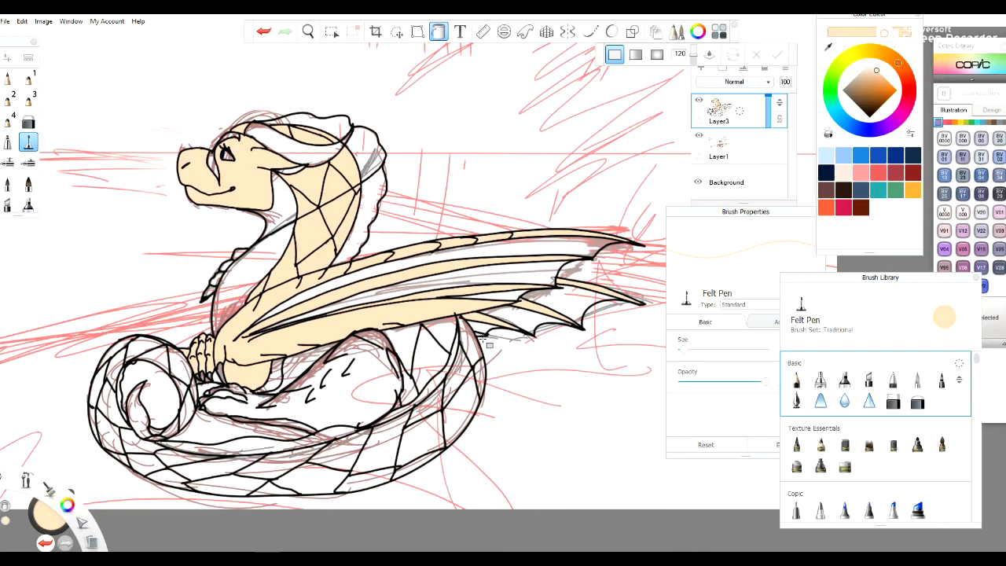
- Fill the scales all around the coiled tail with light cream and the tail tip with peach
left_click(472, 342)
left_click(424, 362)
left_click(463, 393)
left_click(413, 437)
left_click(427, 422)
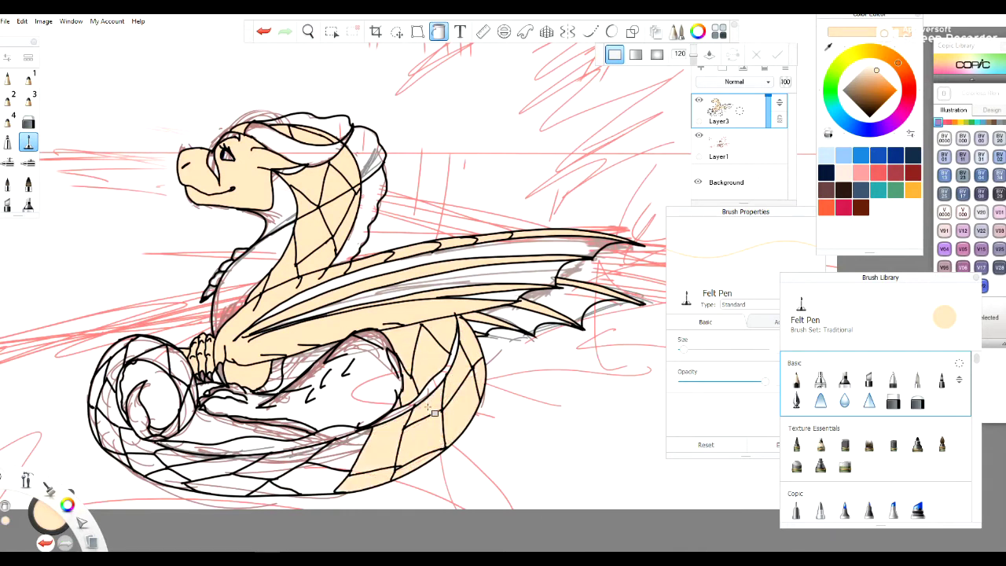
left_click(306, 464)
left_click(236, 481)
left_click(181, 472)
left_click(138, 448)
left_click(110, 417)
left_click(106, 377)
left_click(137, 350)
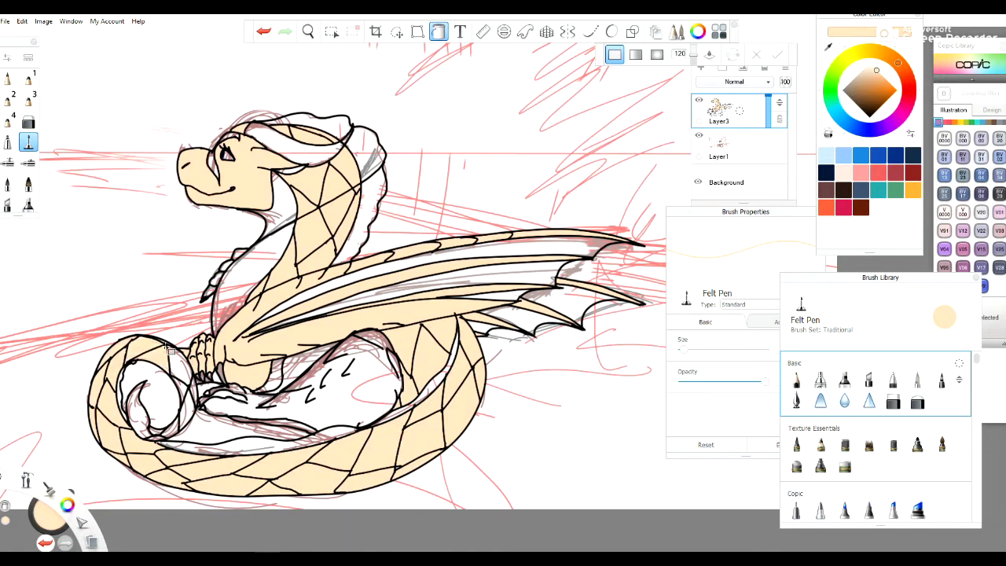
left_click(140, 405)
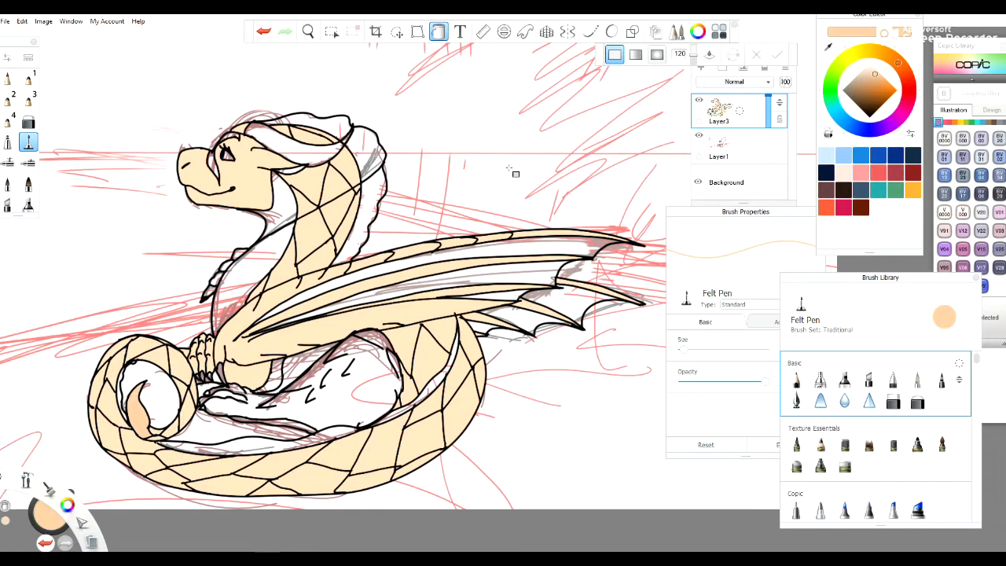
- Fill the haunch and hind foot with light cream, closing the outline gap beside the belly in black
left_click(372, 474, "alt")
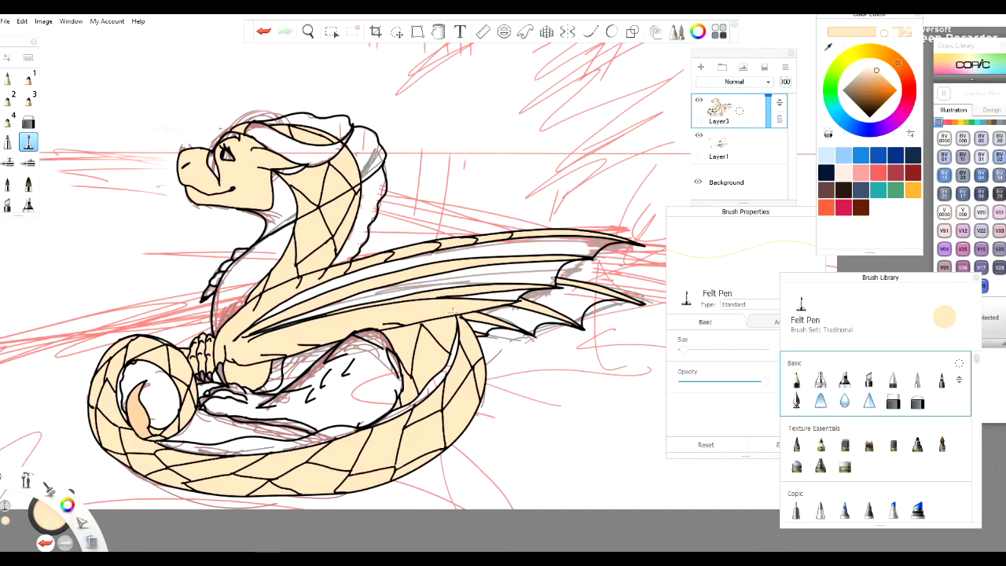
left_click(460, 31)
left_click(438, 31)
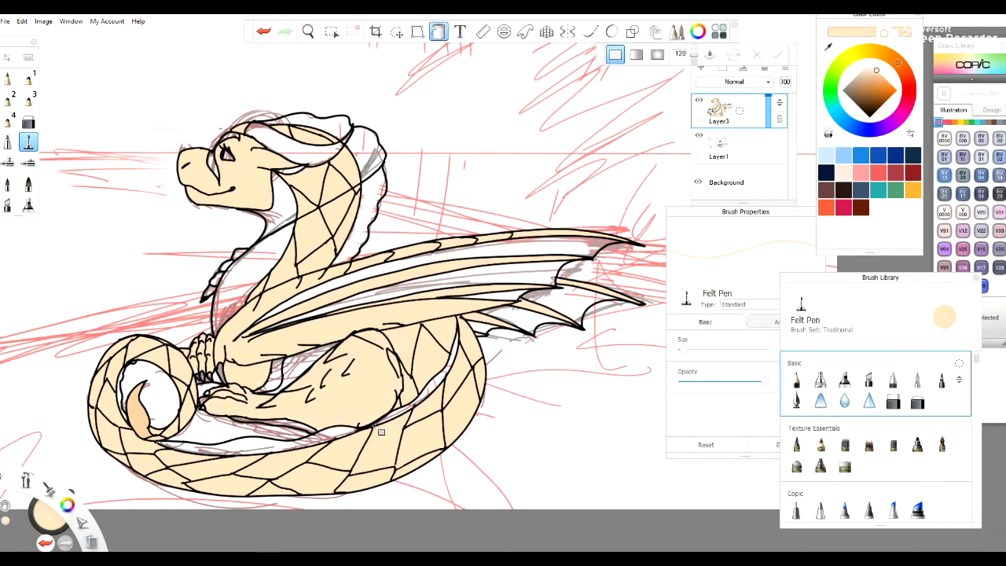
key("ctrl+z")
left_click(307, 32)
left_click(284, 32)
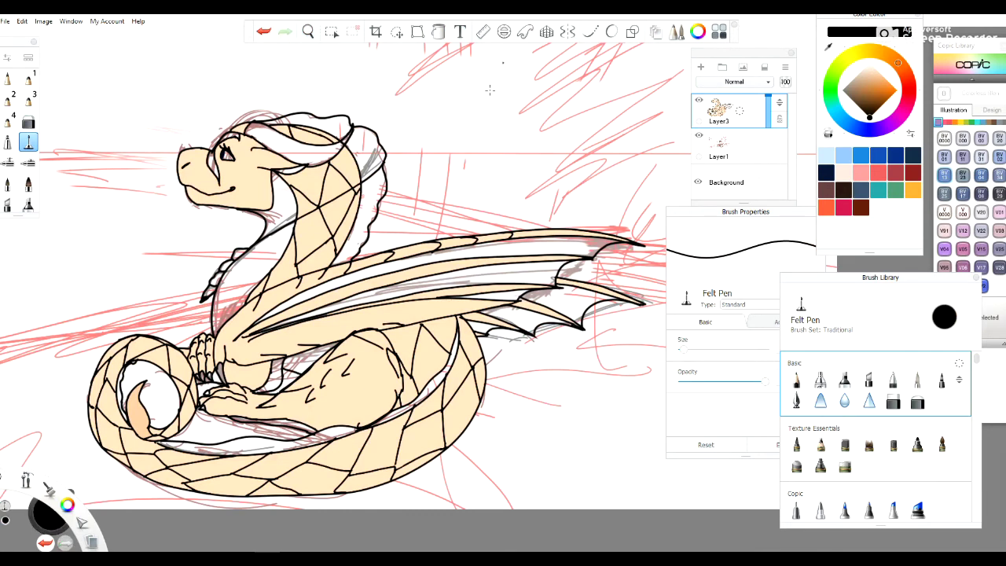
left_click(311, 359)
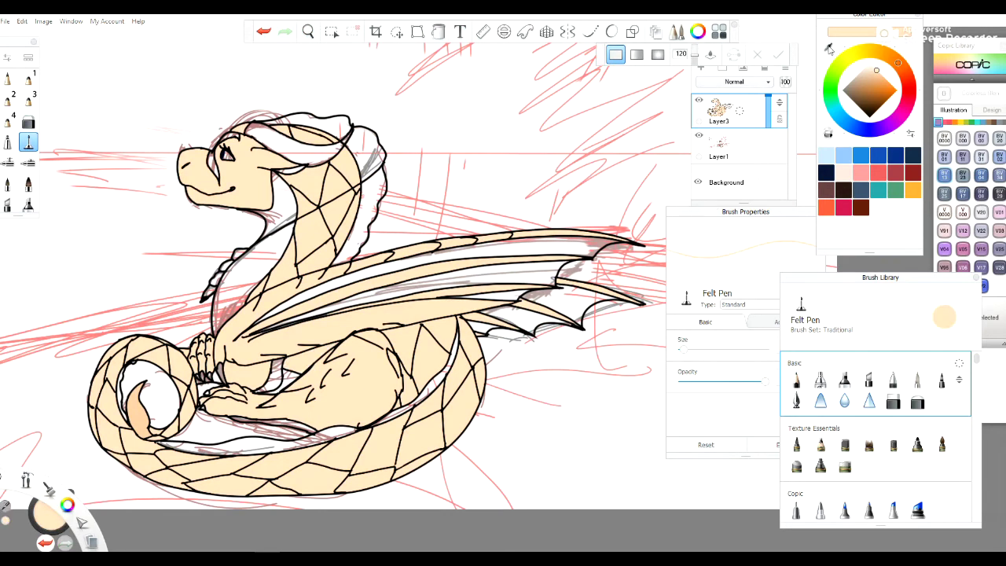
- Fill the throat, the belly and the underside strip below the hind leg with pale teal
left_click(865, 79)
left_click(271, 268)
left_click(287, 381)
left_click(294, 427)
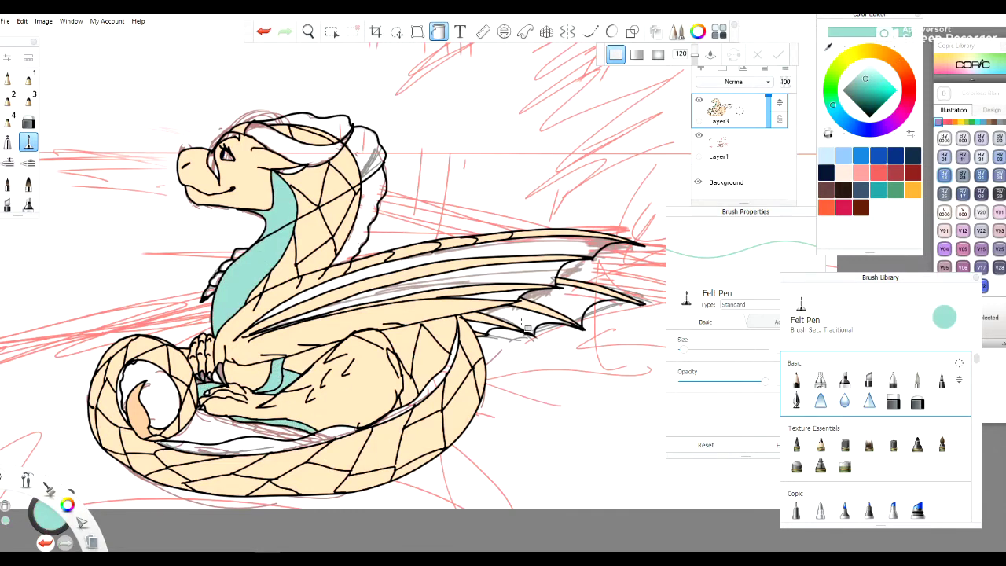
- Fill the claws on the dragon's feet with off-white
left_click(472, 315)
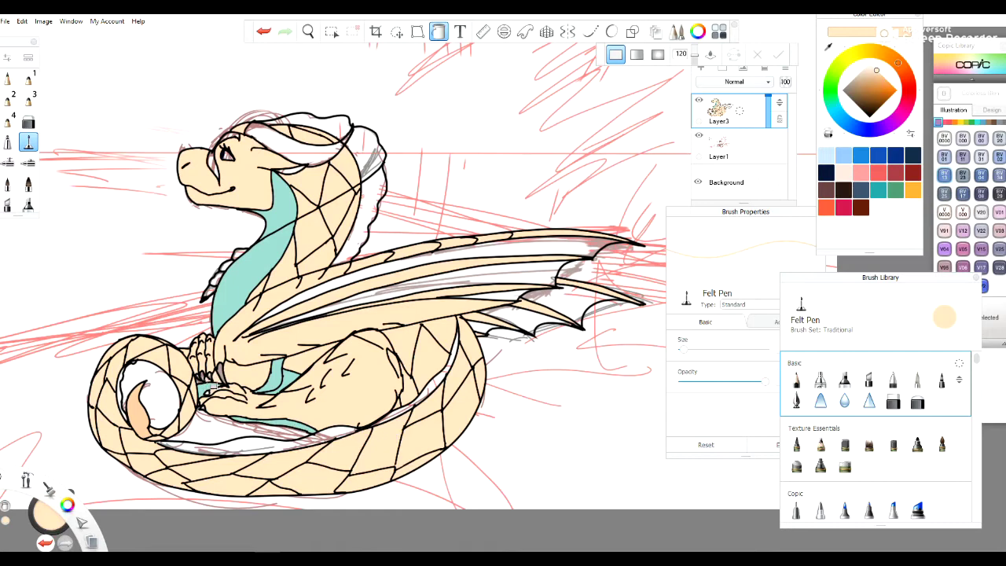
scroll(286, 379, "up", 5)
left_click_drag(336, 372, 359, 400)
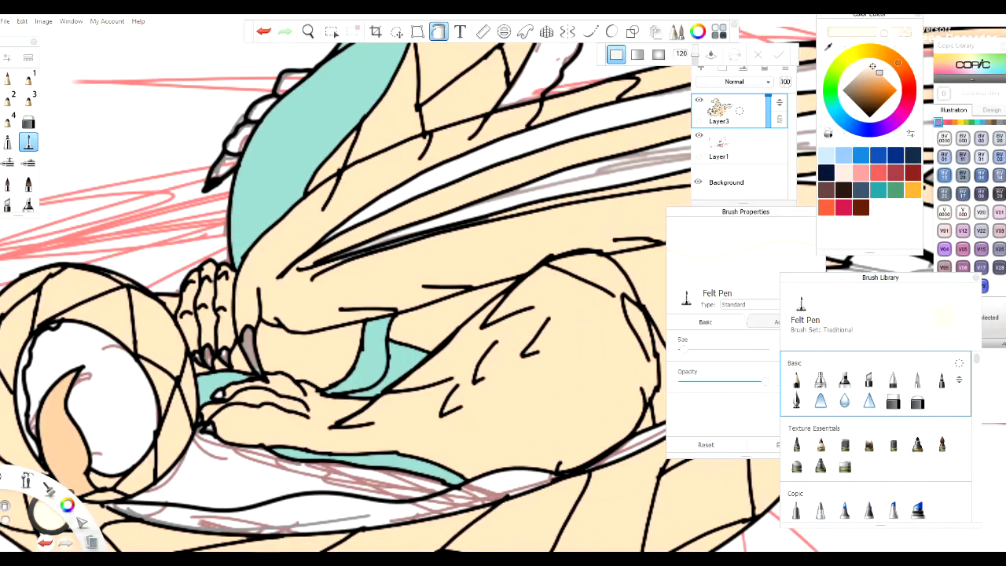
left_click(252, 352)
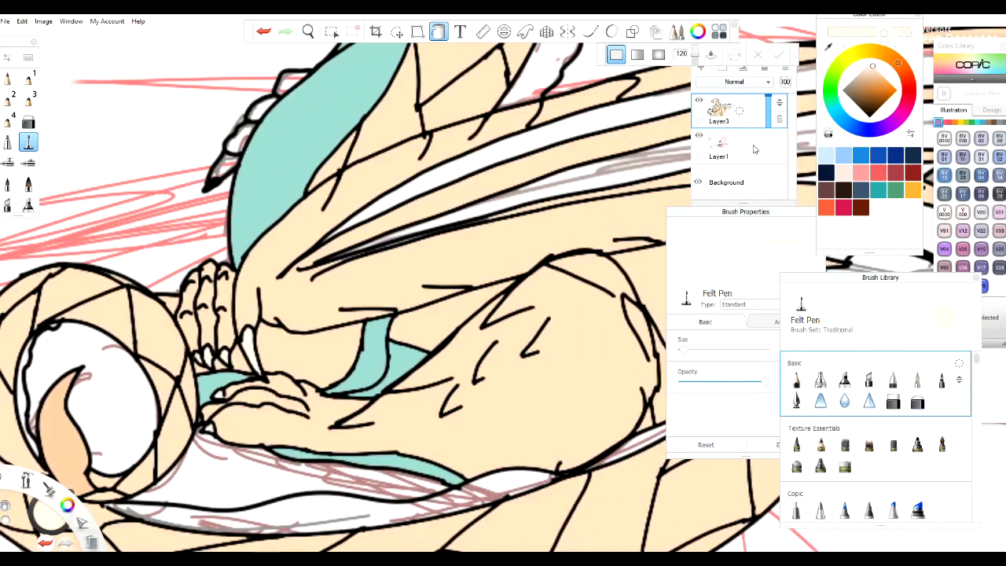
- Add a new layer beneath the line art and fill the horn on Layer3 with off-white
key("ctrl+shift+n")
left_click(28, 142)
left_click_drag(375, 225, 431, 359)
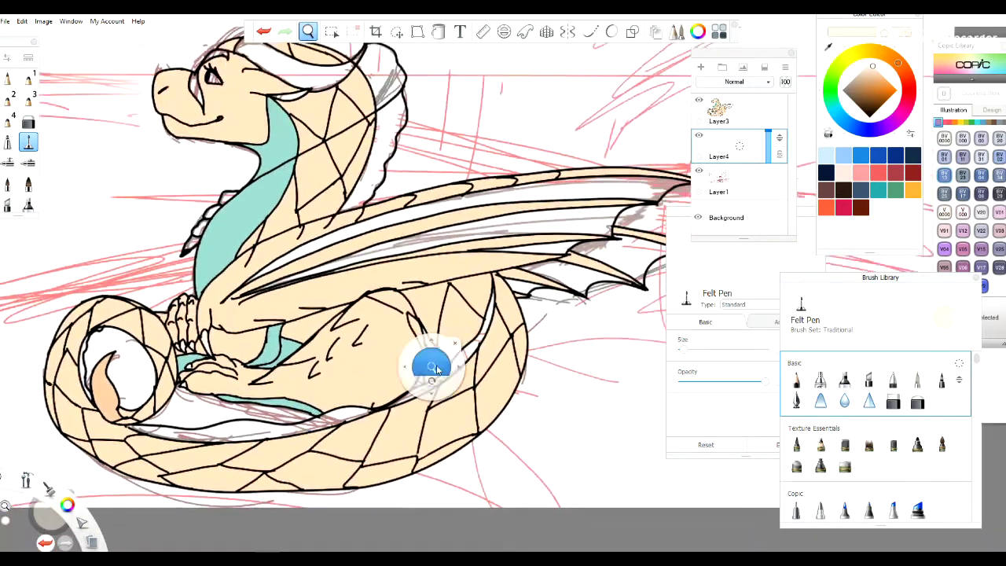
key("f")
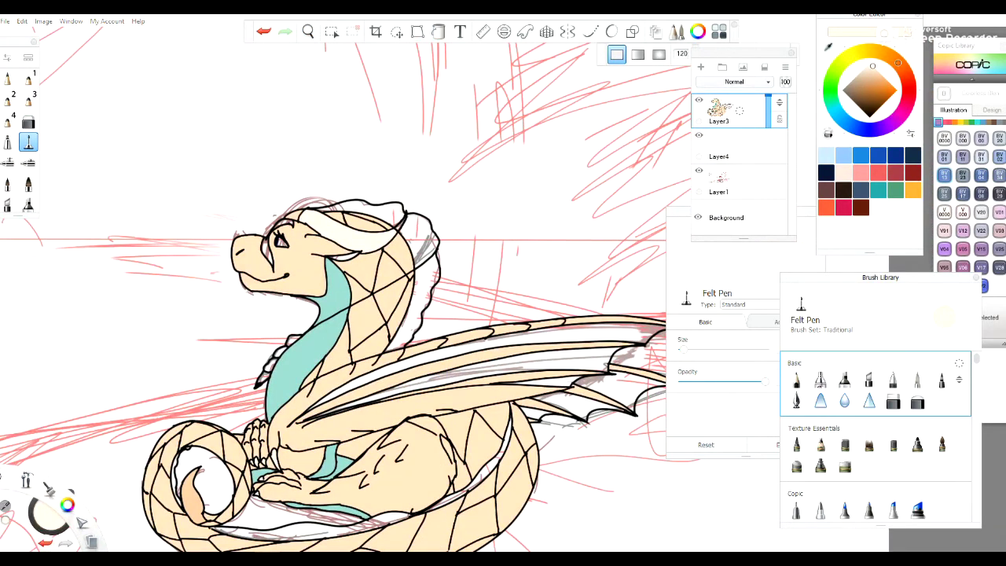
- Fill the inner ear and the marking around the eye with pink, and the eye with dark blue
left_click(904, 108)
left_click(869, 71)
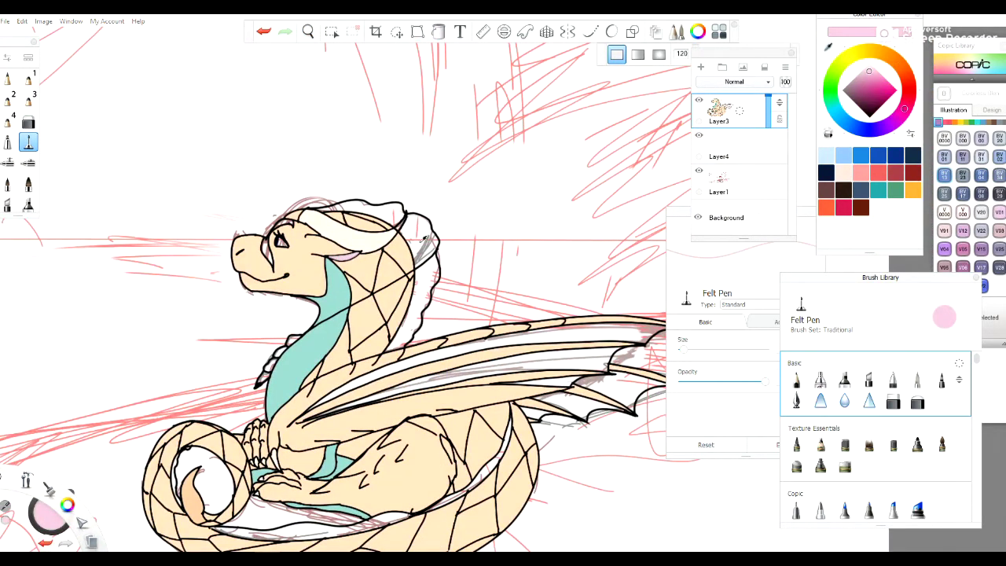
left_click(869, 80)
left_click(895, 155)
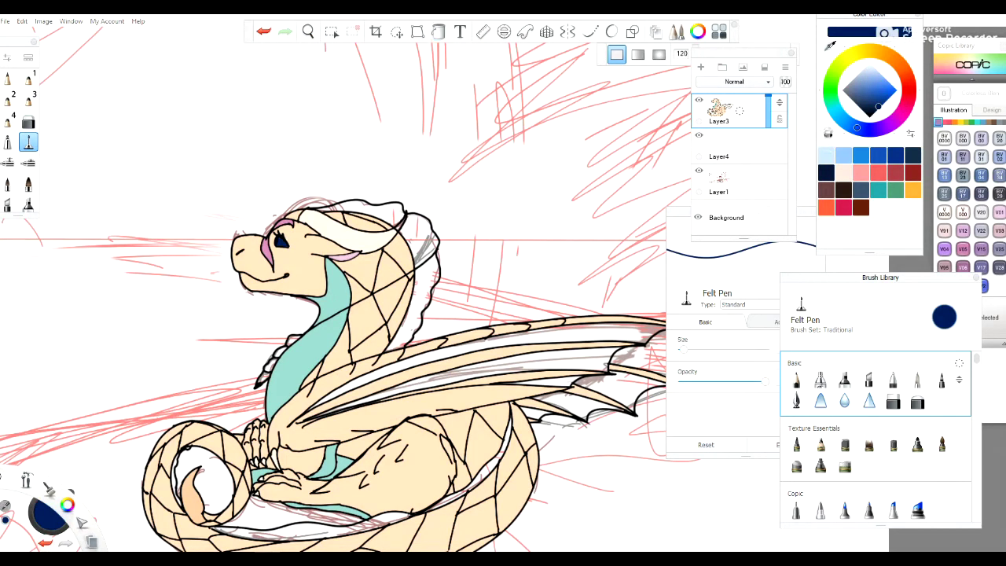
- Fill the frill along the head and neck and the underside of the tail with pale lavender blue
left_click(853, 83)
key("b")
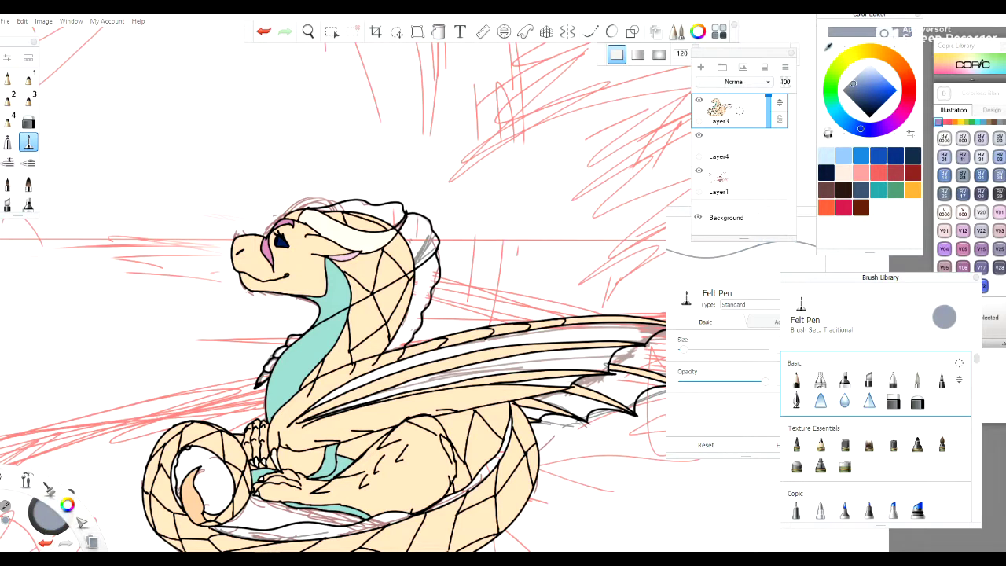
left_click_drag(386, 216, 427, 335)
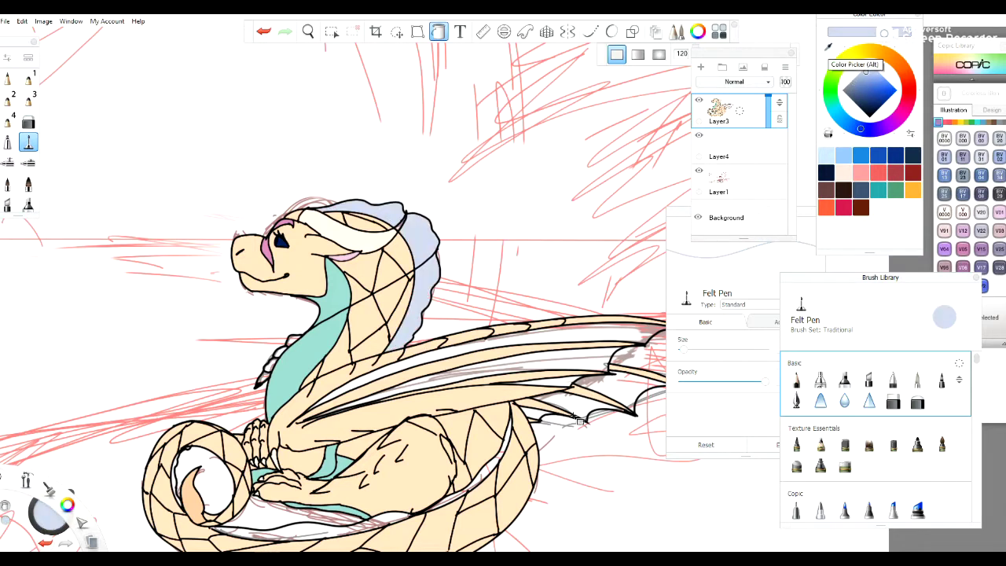
left_click_drag(511, 424, 393, 523)
- Pick up the horn's off-white and fill the upper wing membranes with it
key("e")
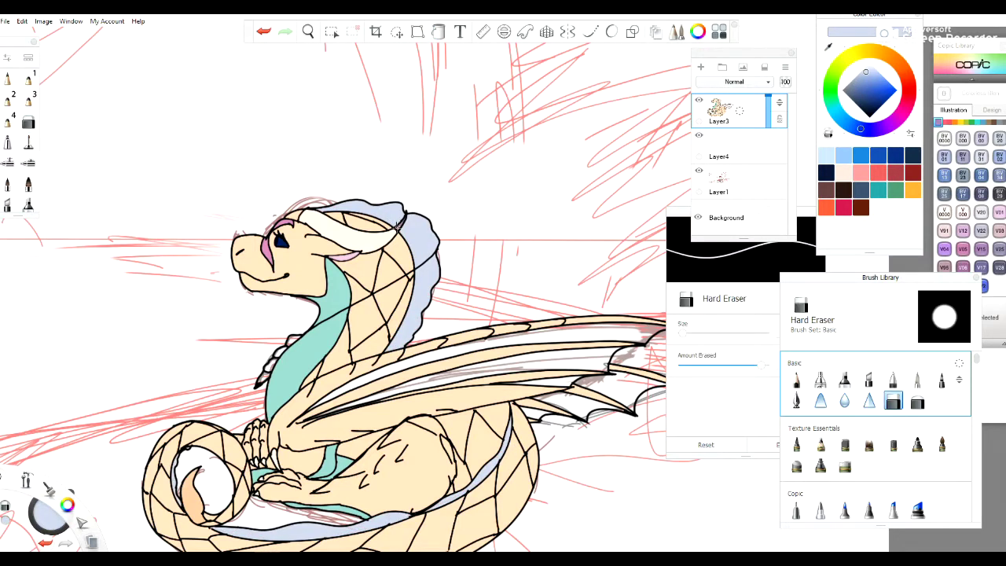
key("e")
key("f")
left_click(403, 234, "alt")
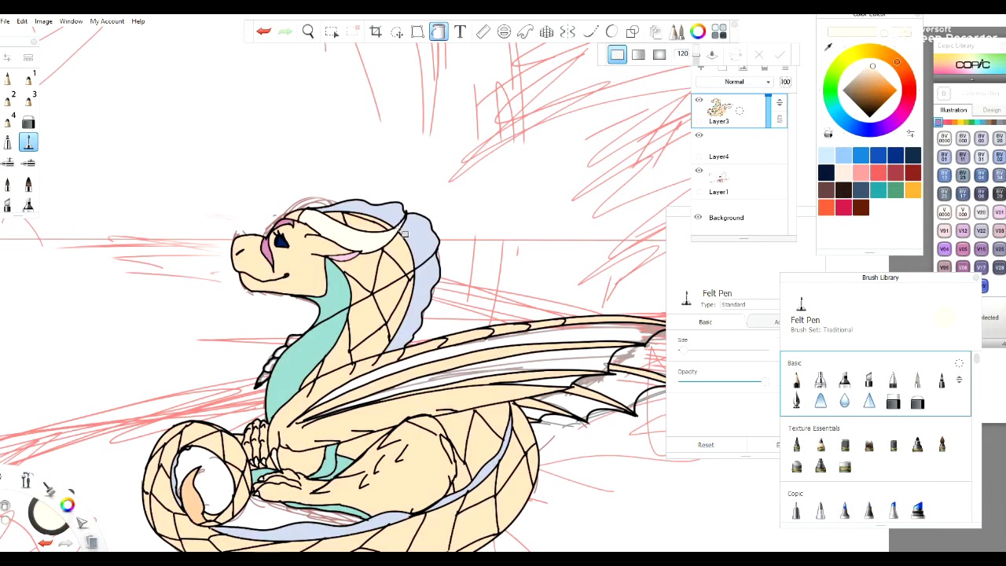
left_click(749, 290)
left_click(829, 46)
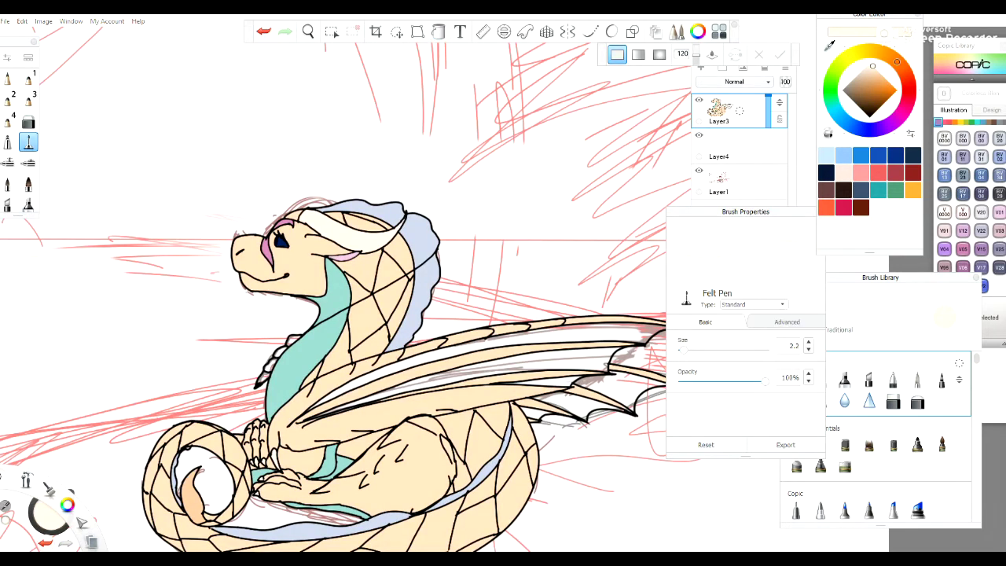
left_click(829, 47)
key("ctrl+z")
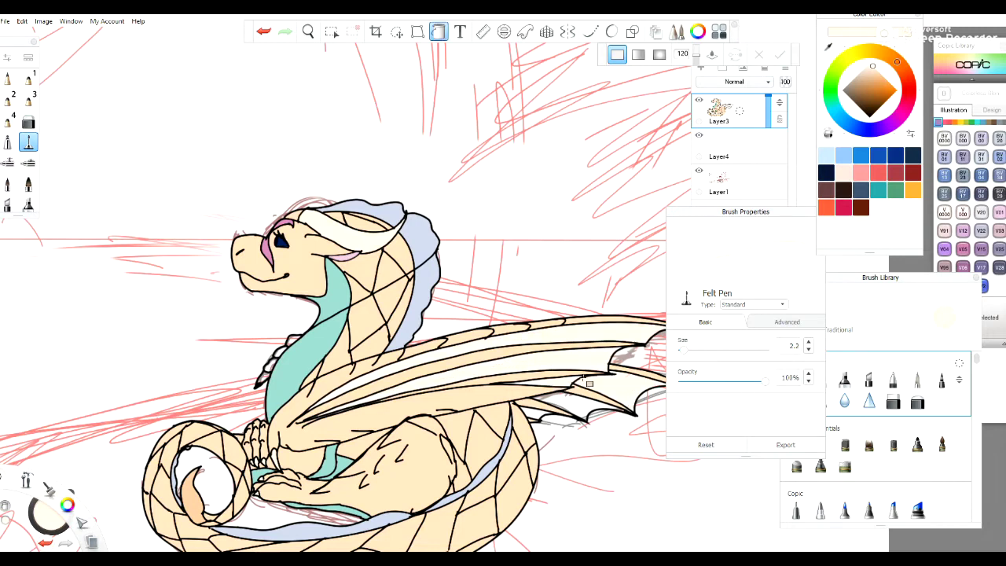
- Fill the lower wing membranes with linear gradients that fade from pale teal through off-white to teal-blue
left_click_drag(552, 337, 630, 400)
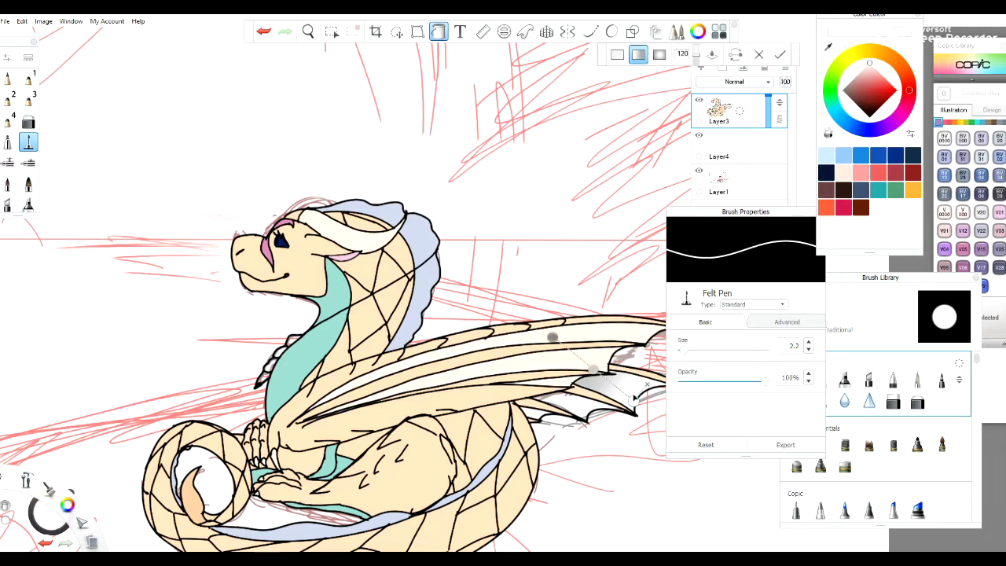
left_click(553, 338)
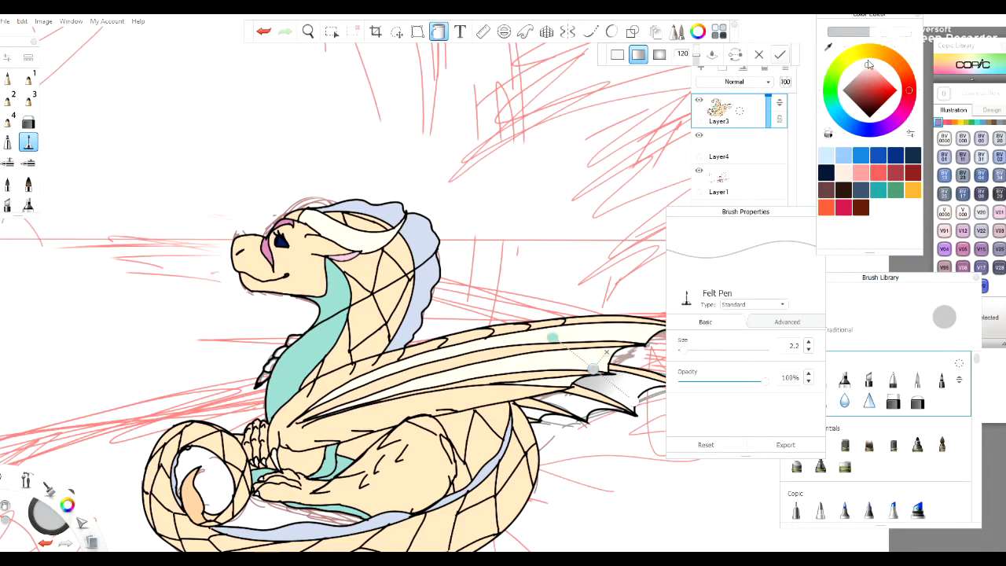
left_click(838, 113)
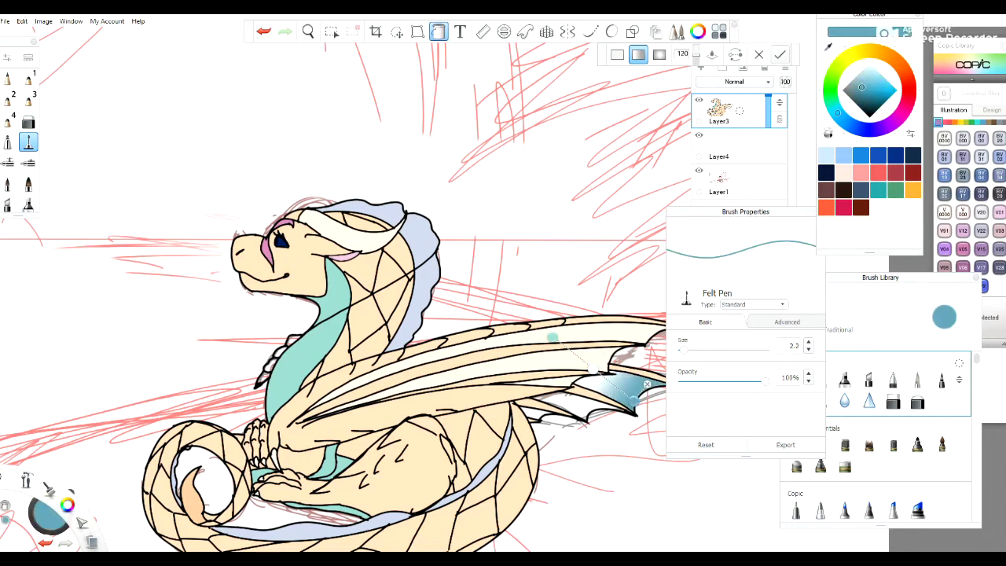
left_click(861, 87)
left_click_drag(634, 407, 618, 433)
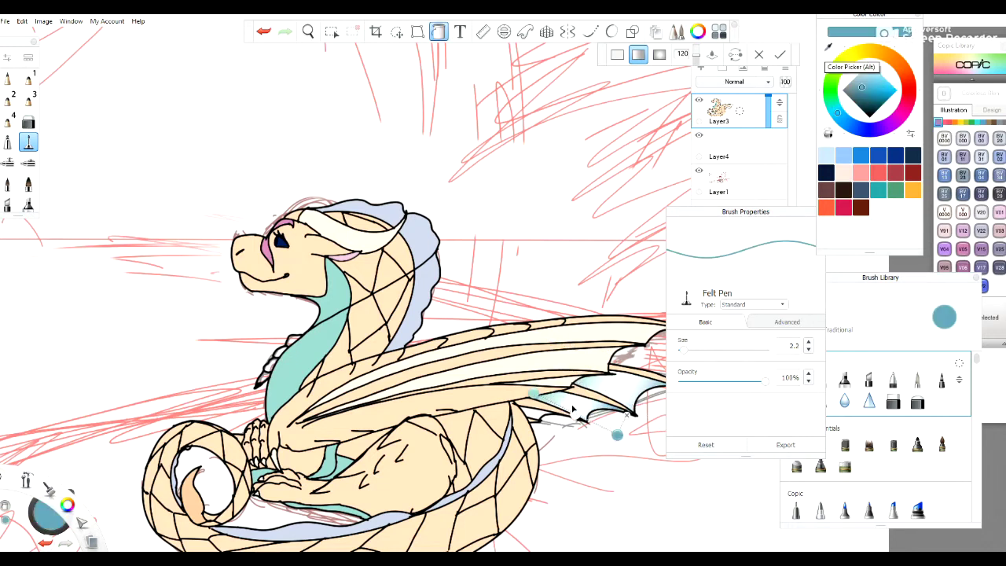
left_click_drag(501, 395, 548, 429)
- On a new layer above Layer3, paint orange stripes and spots on the small pale segments in front of the neck
left_click(308, 31)
left_click_drag(332, 66, 512, 393)
key("f")
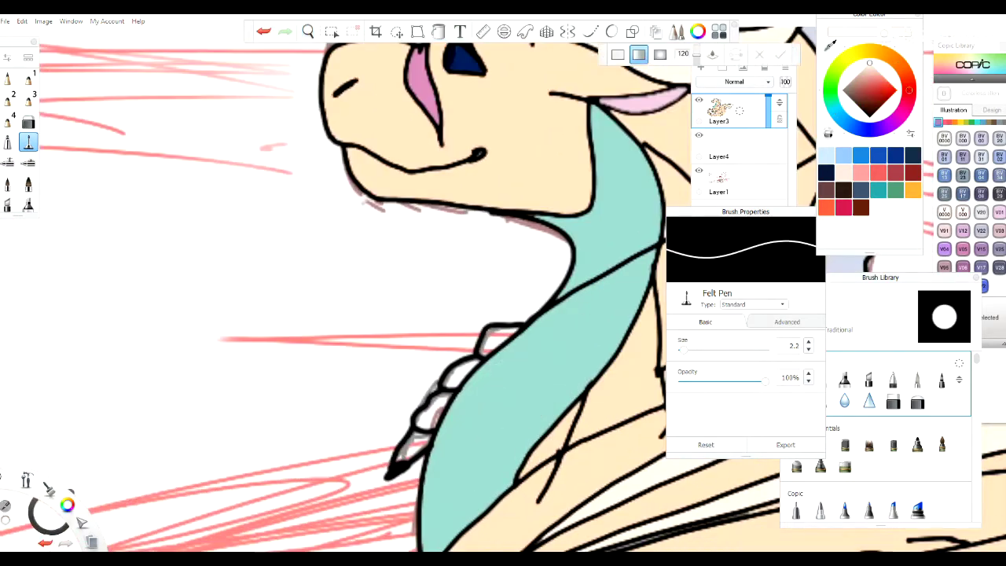
left_click(913, 189)
key("ctrl+z")
key("ctrl+l")
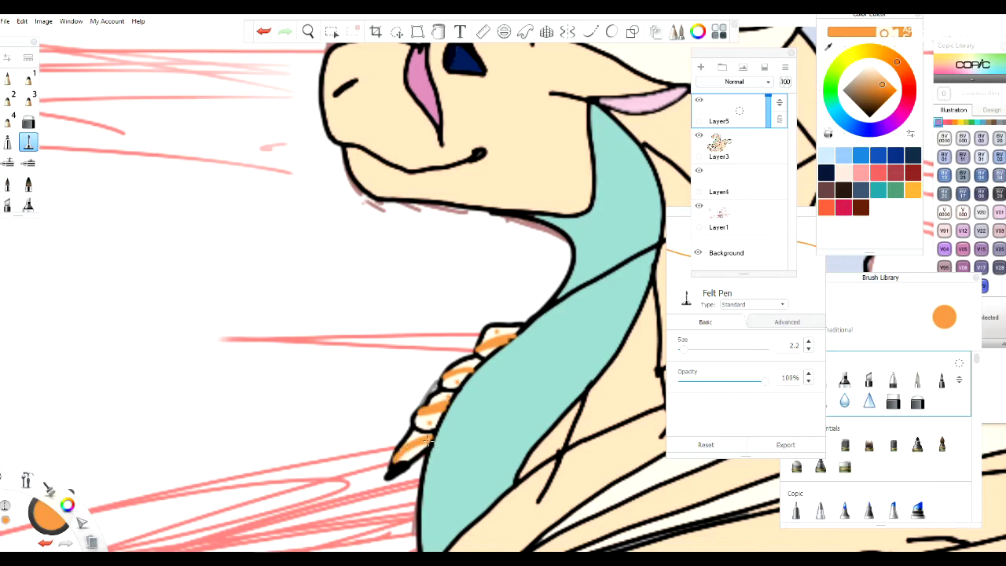
key("e")
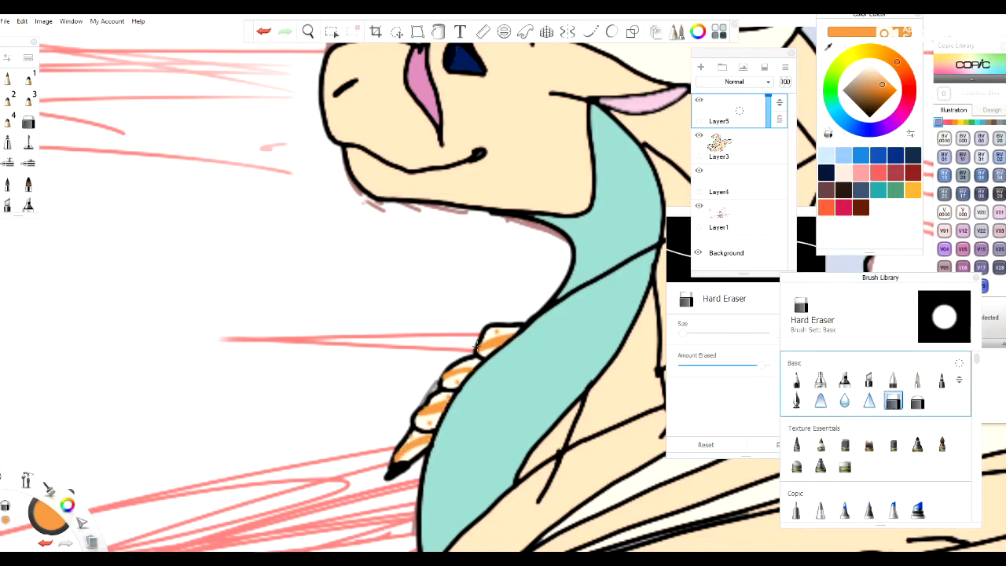
- Lower the orange stripe layer's opacity to 25% and merge it into Layer3
key("b")
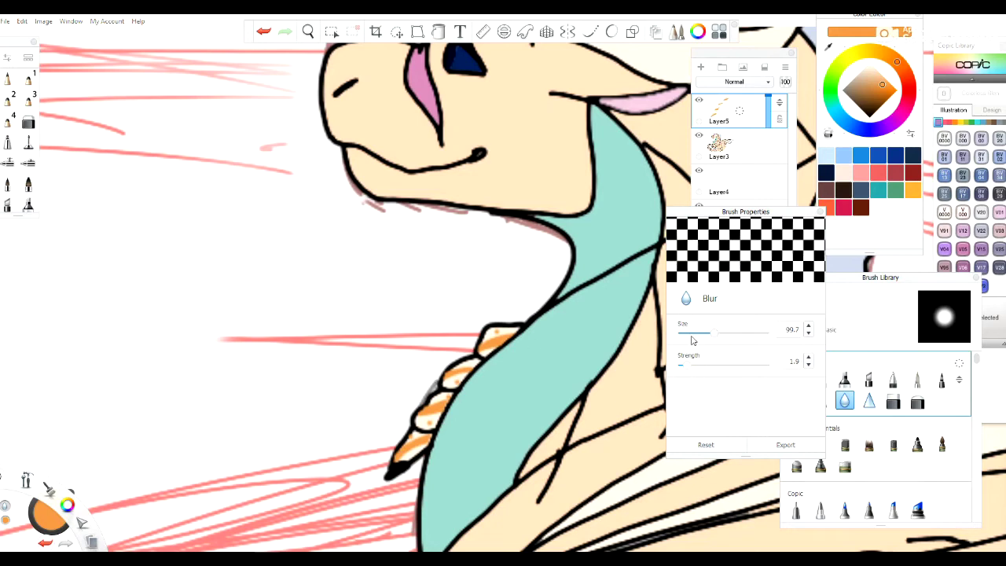
left_click(768, 108)
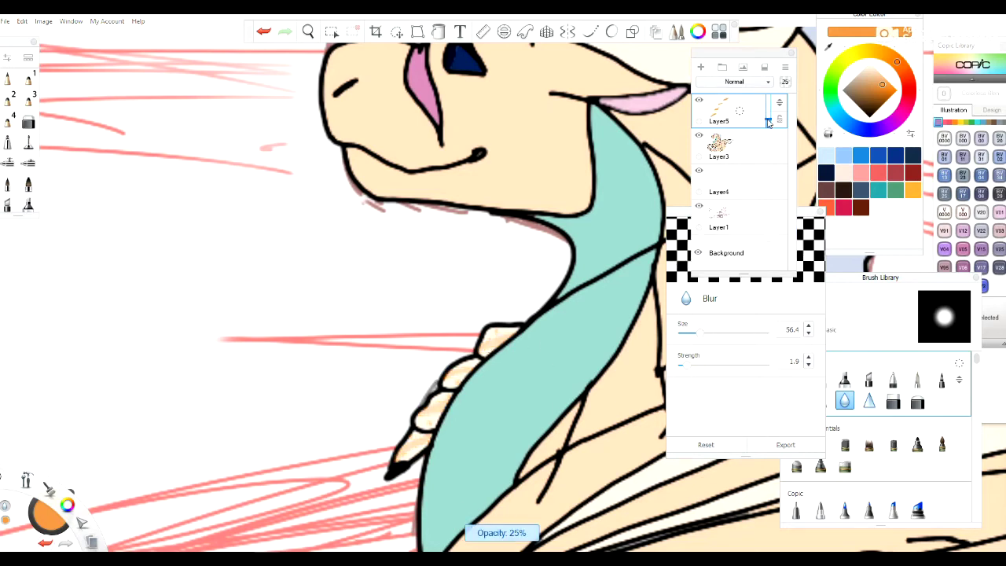
left_click(710, 112)
key("Home")
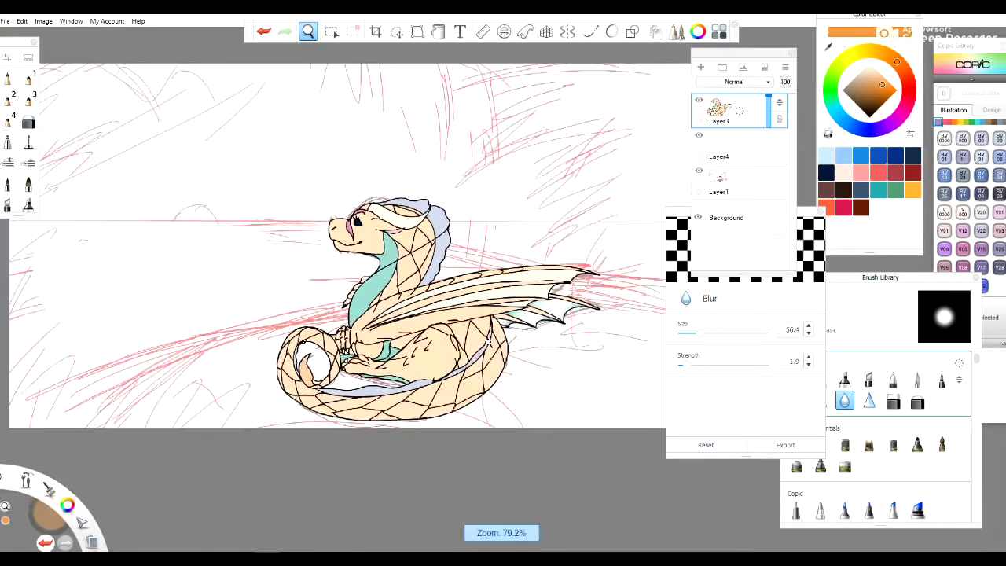
- On a new layer beneath the merged dragon, draw a straight dark blue horizon line with the ruler and a curved shoreline
left_click(739, 167)
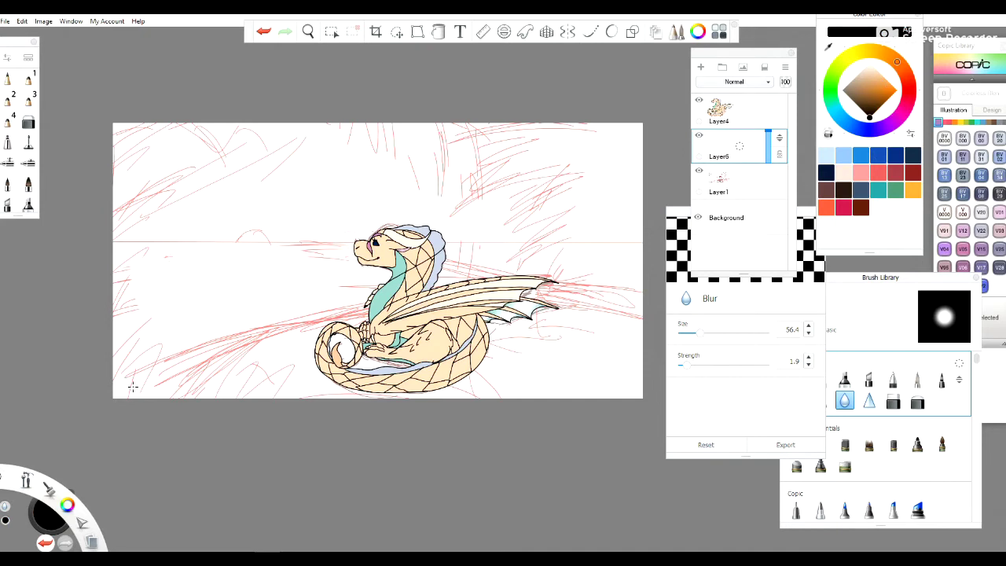
key("r")
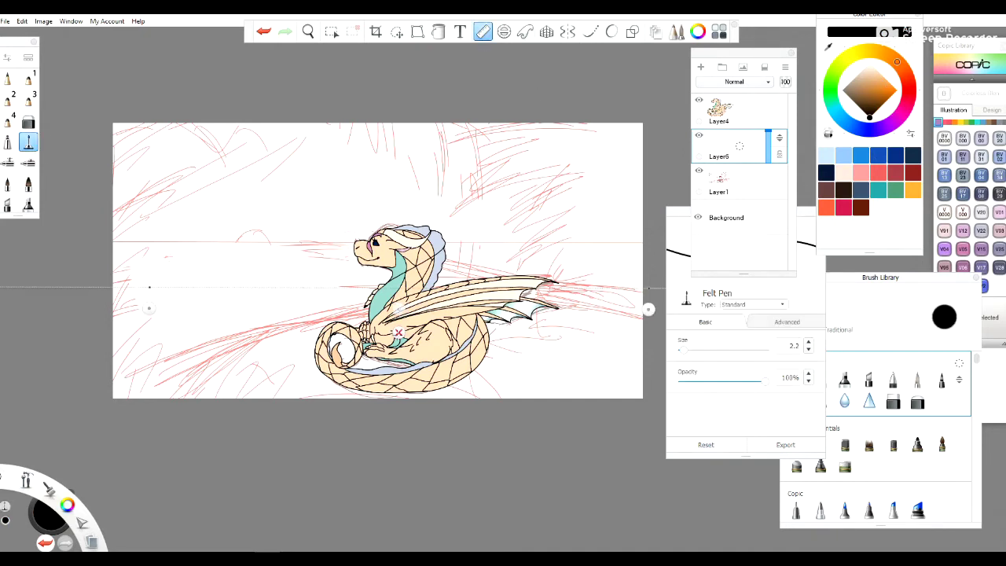
key("ctrl+z")
key("r")
left_click(482, 31)
left_click(904, 110)
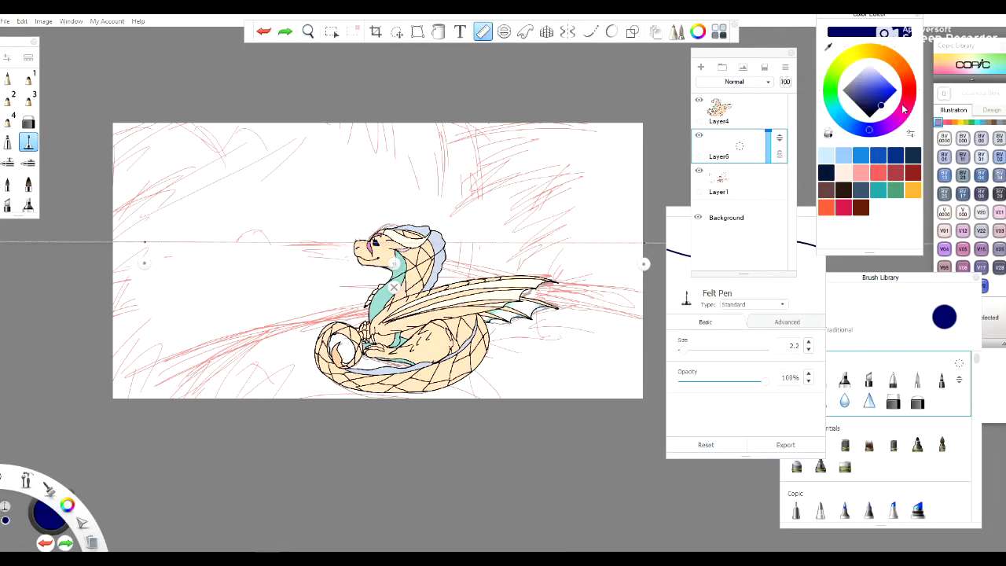
left_click_drag(114, 243, 642, 242)
key("r")
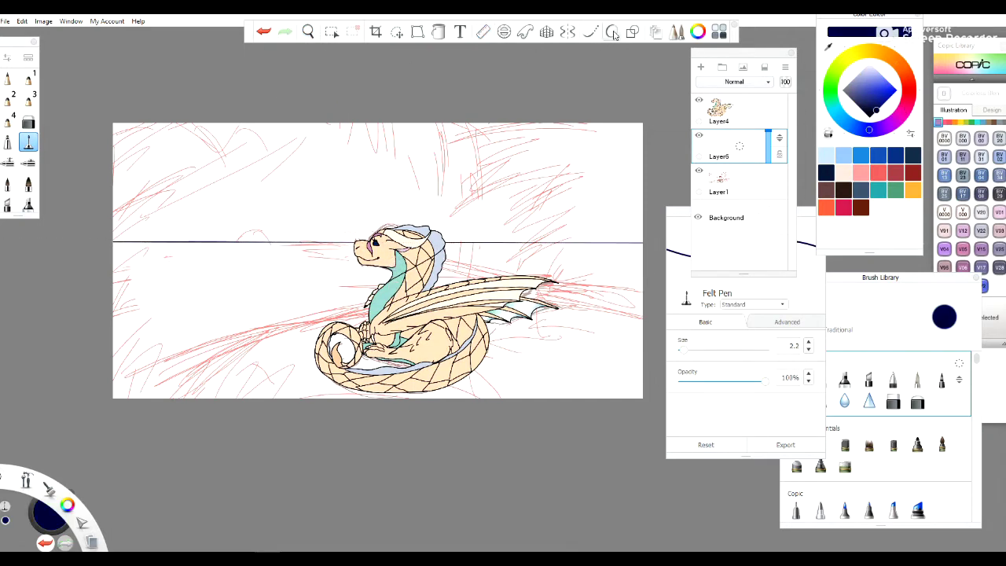
left_click(612, 32)
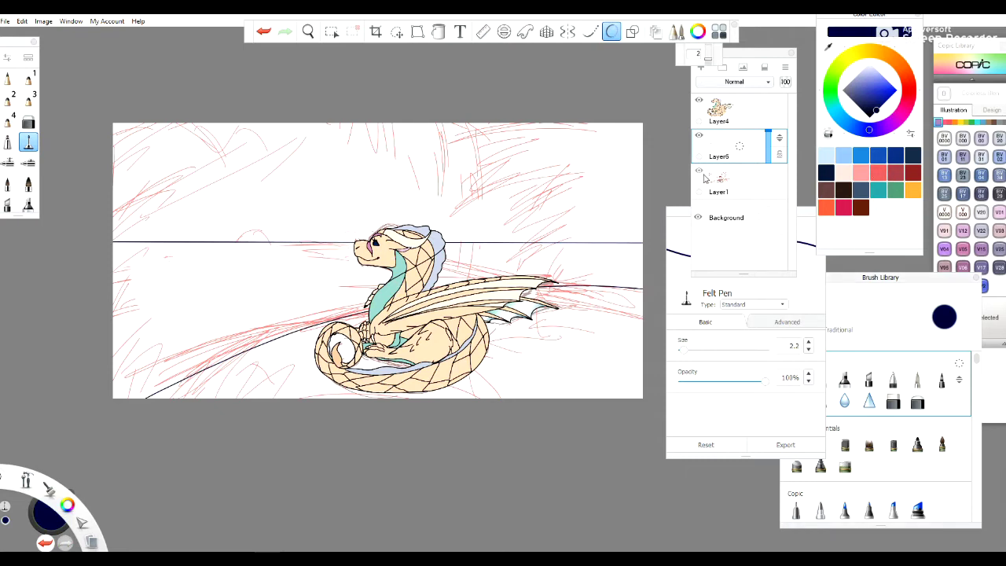
- On a new layer beneath the lines, paint a blue sea between horizon and shore with the Sea 2 brush
left_click(882, 92)
left_click_drag(976, 358, 975, 414)
key("ctrl+shift+n")
left_click(894, 467)
mouse_move(236, 330)
left_mouse_down()
mouse_move(118, 350)
mouse_move(314, 291)
mouse_move(100, 351)
mouse_move(252, 236)
mouse_move(621, 268)
mouse_move(157, 369)
mouse_move(137, 311)
left_mouse_up()
left_click_drag(542, 354, 637, 236)
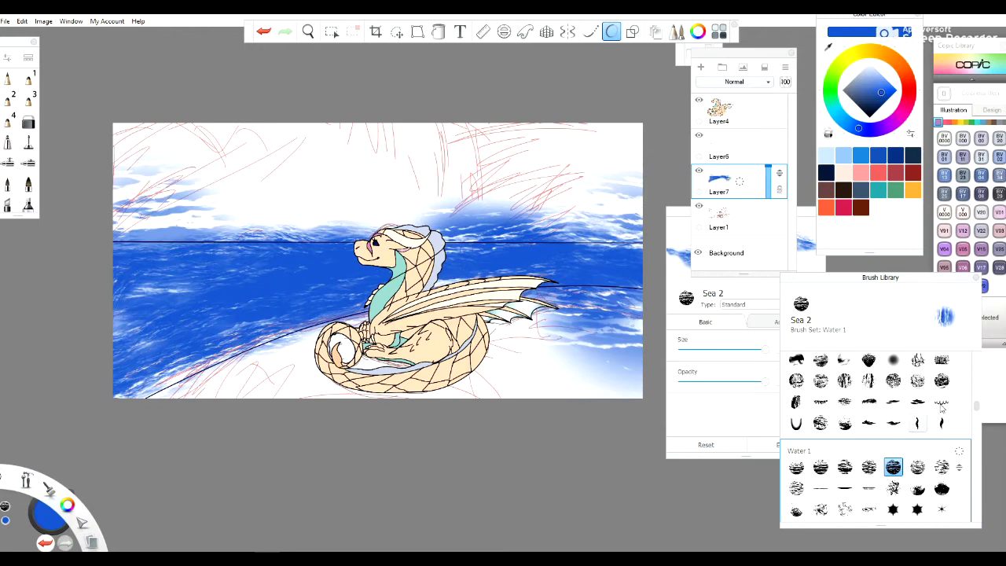
- Erase the sea paint above the horizon and beyond the shoreline with the Hard Eraser at size 63.2
key("e")
left_click(710, 340)
left_click_drag(711, 340, 725, 334)
mouse_move(637, 363)
left_mouse_down()
mouse_move(581, 350)
mouse_move(535, 307)
mouse_move(566, 287)
mouse_move(662, 179)
mouse_move(440, 224)
mouse_move(181, 236)
left_mouse_up()
key("ctrl+z")
key("ctrl+z")
mouse_move(118, 169)
left_mouse_down()
mouse_move(205, 208)
mouse_move(314, 229)
mouse_move(640, 212)
mouse_move(429, 236)
mouse_move(205, 240)
left_mouse_up()
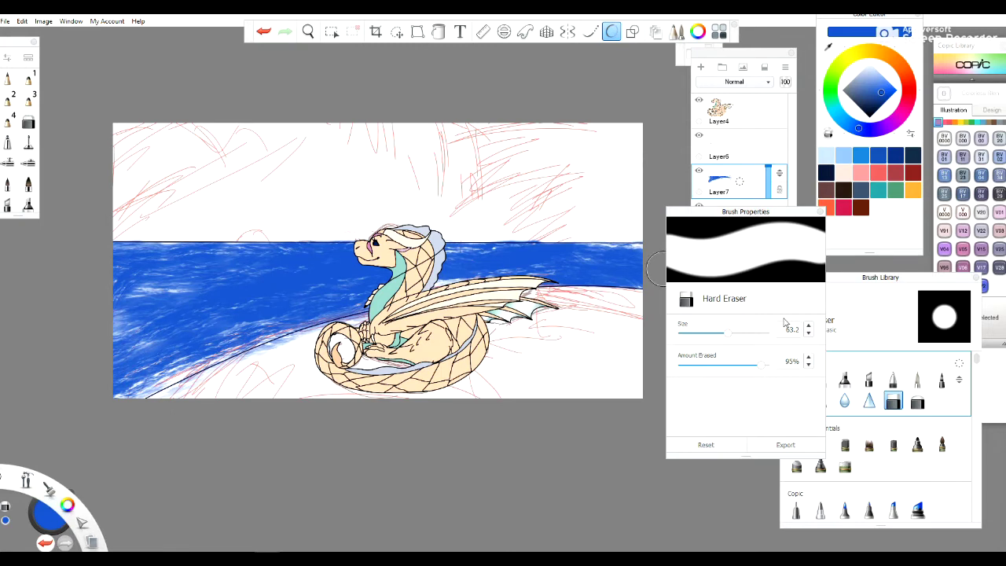
- Delete the layer holding the horizon and shoreline guide lines
left_click(719, 149)
left_click(397, 31)
left_click_drag(511, 288, 561, 382)
key("Delete")
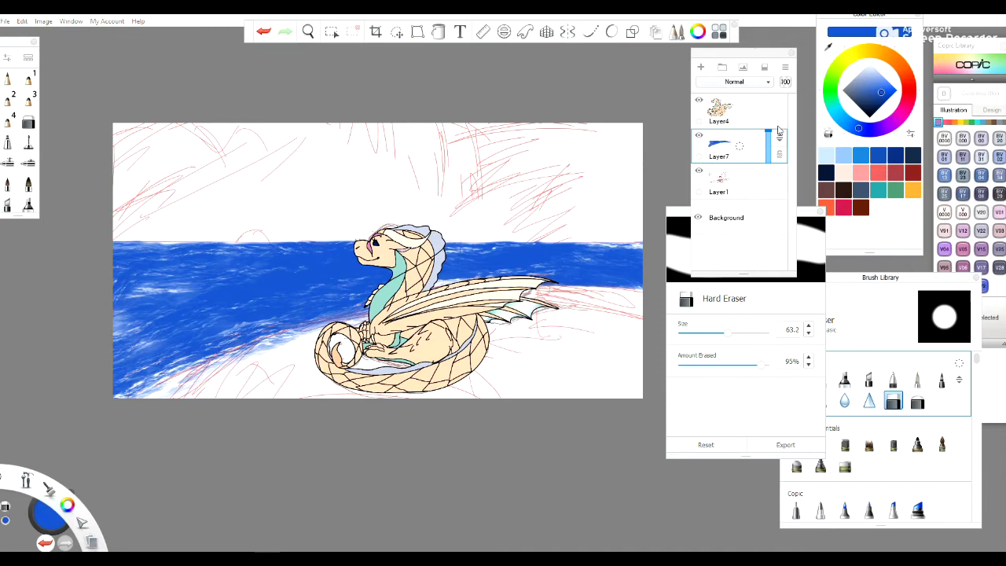
- Add a layer beneath the sea and brush dark navy shading along the shoreline with the Felt Pen at size 38.9
left_click(701, 67)
key("e")
left_click_drag(830, 100, 865, 130)
left_click(875, 109)
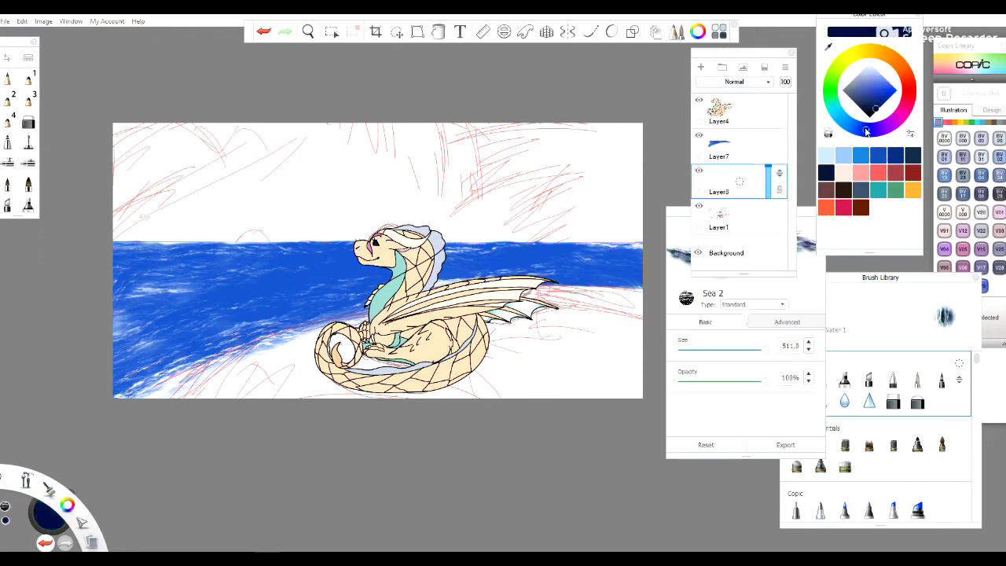
left_click(28, 141)
left_click_drag(763, 350, 711, 349)
left_click_drag(252, 315, 118, 370)
left_click_drag(369, 298, 117, 393)
left_click_drag(440, 283, 641, 306)
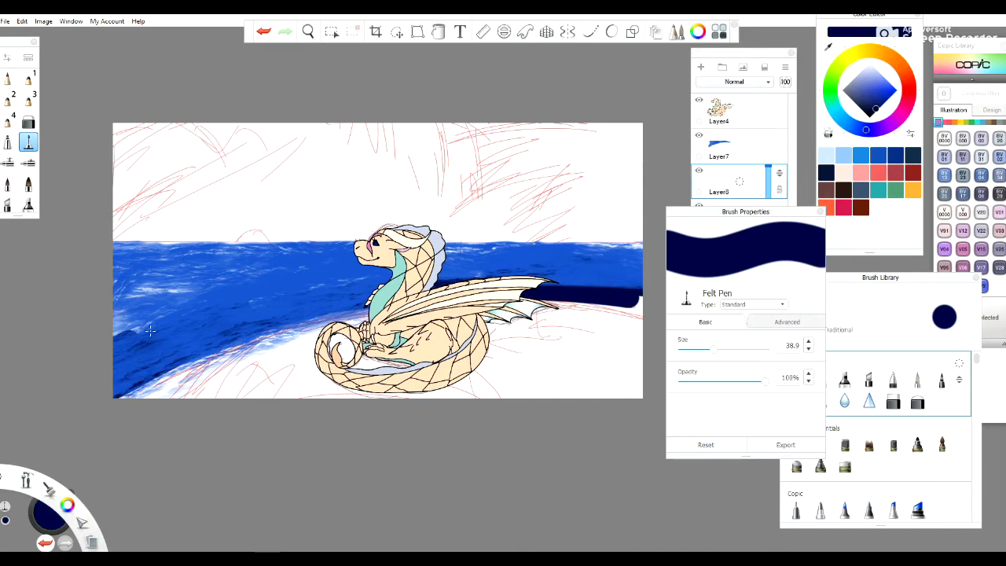
- Undo the last shoreline stroke and brush navy shading along the horizon and across the open water
key("ctrl+z")
left_click_drag(440, 275, 582, 264)
left_click_drag(291, 315, 155, 346)
left_click_drag(284, 252, 118, 299)
left_click_drag(216, 283, 118, 362)
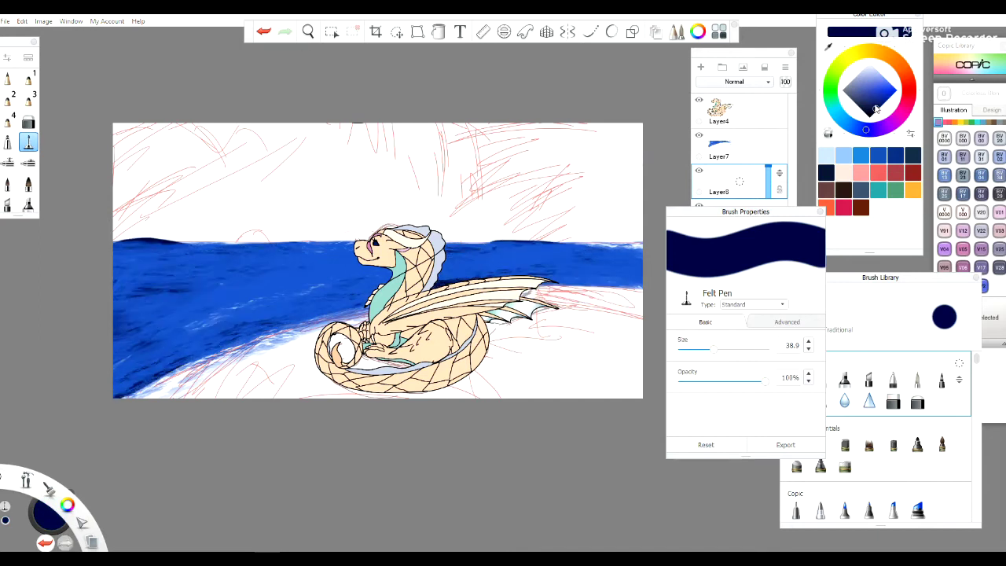
- Brush purple and magenta reflections over the water and a magenta band along the horizon
left_click(884, 89)
mouse_move(895, 134)
left_mouse_down()
mouse_move(912, 89)
mouse_move(902, 113)
left_mouse_up()
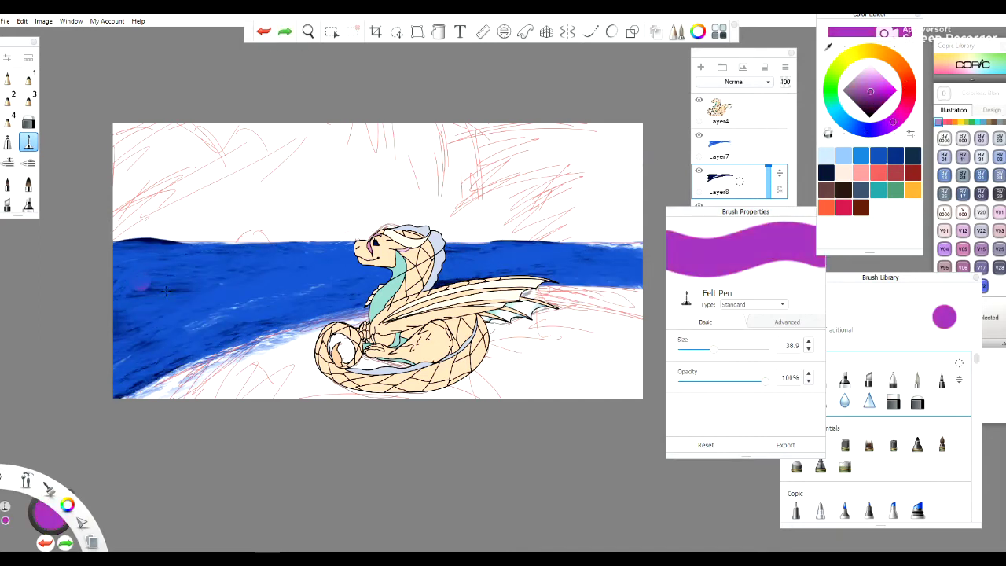
left_click_drag(197, 255, 130, 287)
left_click_drag(456, 244, 637, 243)
left_click_drag(201, 287, 118, 311)
left_click_drag(118, 240, 550, 240)
- Blur the magenta horizon band at size 255 and delete the sea shading layer
left_click(844, 402)
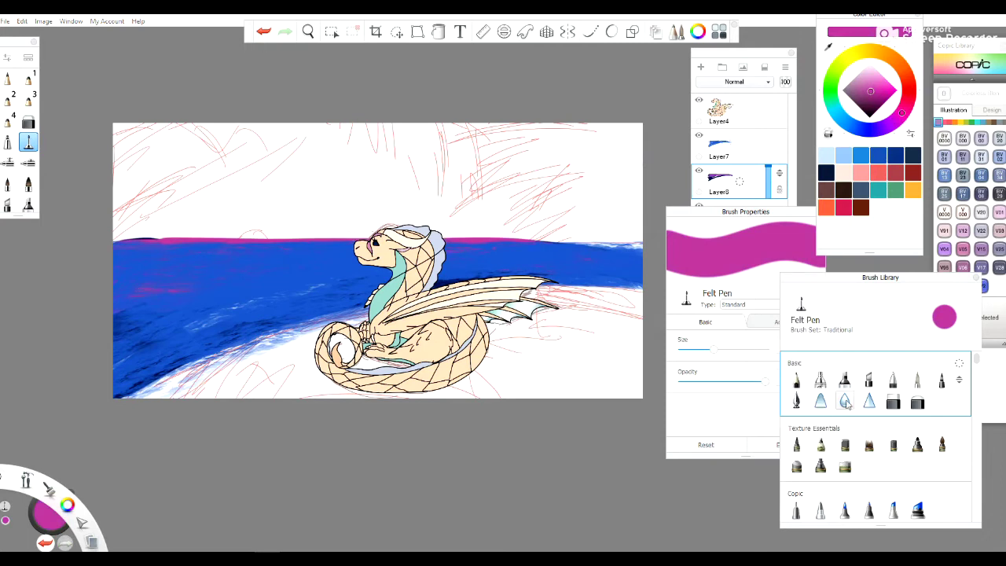
left_click_drag(118, 240, 621, 240)
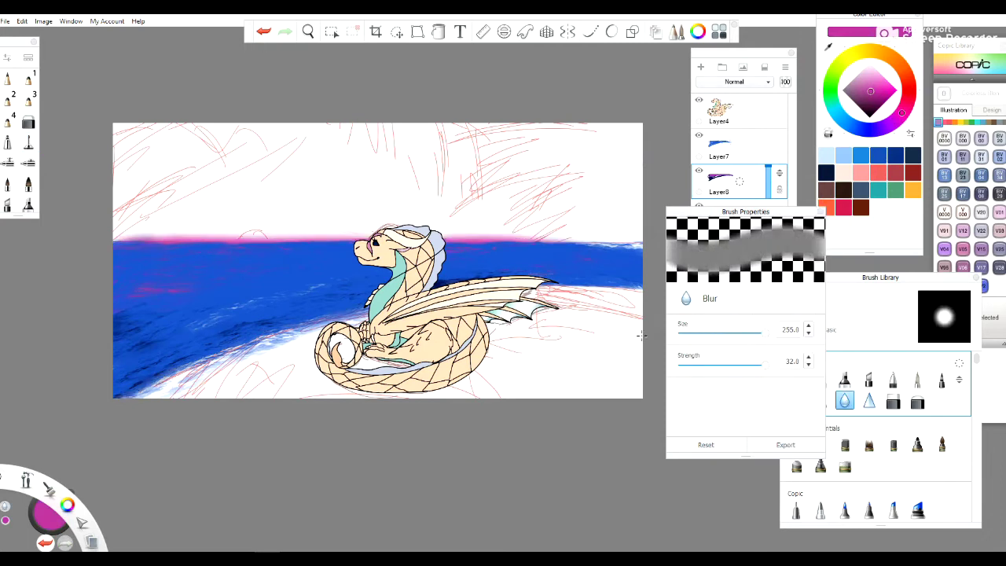
key("Delete")
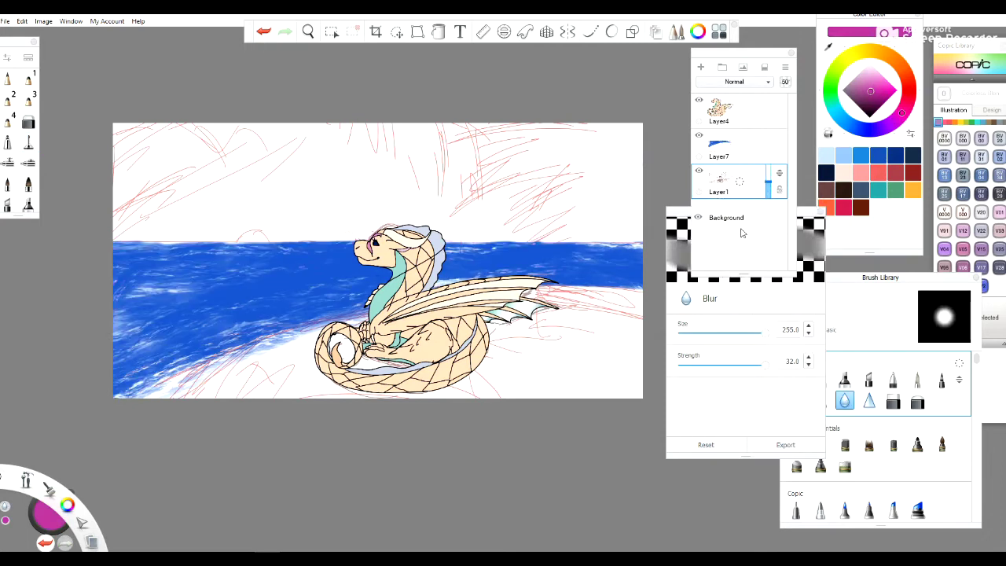
- Add a new layer beneath the sea and paint the whole beach sandy beige with the Felt Pen
key("ctrl+shift+n")
mouse_move(777, 181)
left_mouse_down()
mouse_move(776, 144)
mouse_move(777, 180)
left_mouse_up()
left_click(876, 52)
left_click_drag(873, 90, 883, 79)
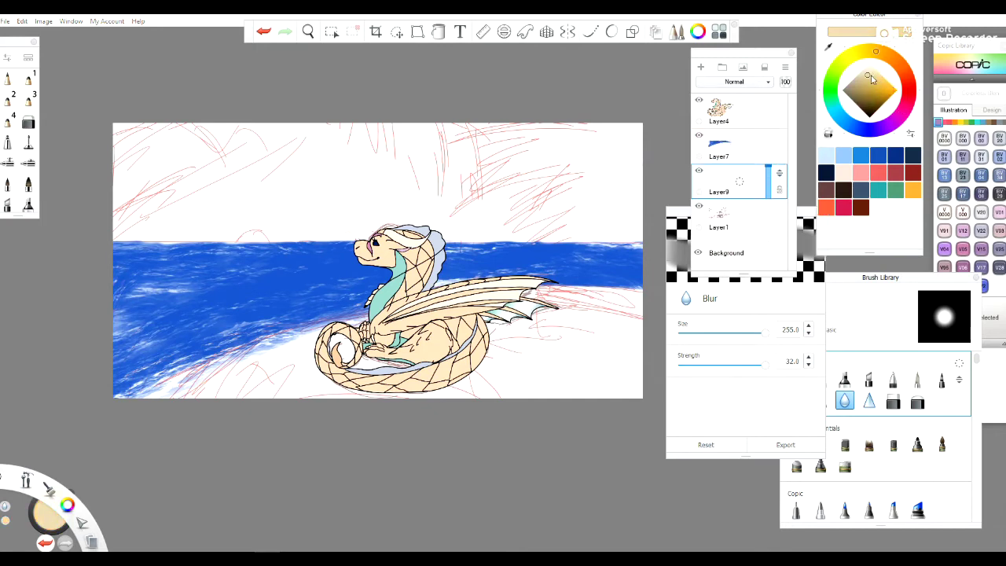
left_click(28, 142)
mouse_move(161, 393)
left_mouse_down()
mouse_move(629, 310)
mouse_move(495, 346)
mouse_move(556, 293)
left_mouse_up()
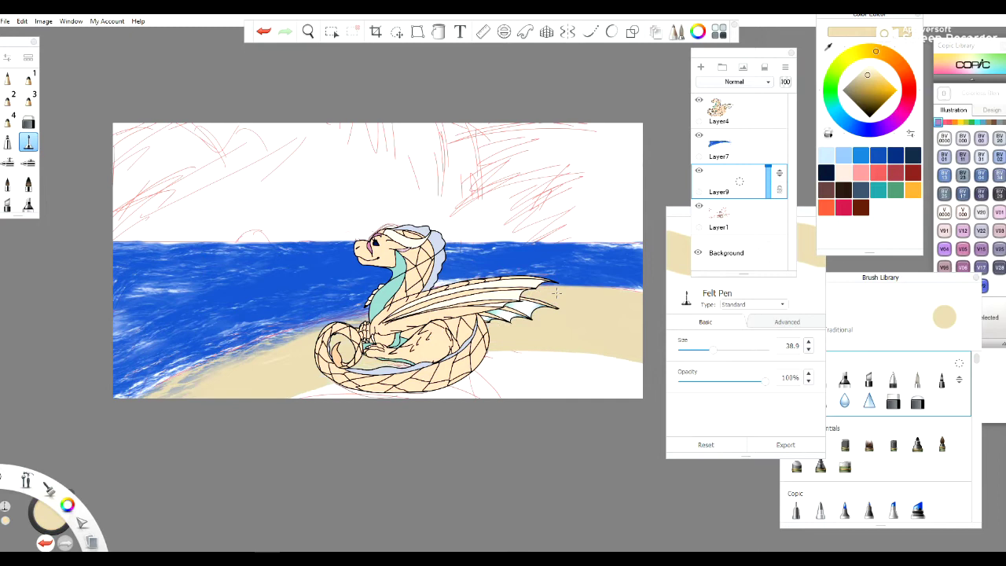
left_click_drag(463, 362, 637, 393)
- Streak the beach with a darker golden sand tone using the Dotted_2 texture brush
scroll(881, 409, "down", 3)
left_click(917, 420)
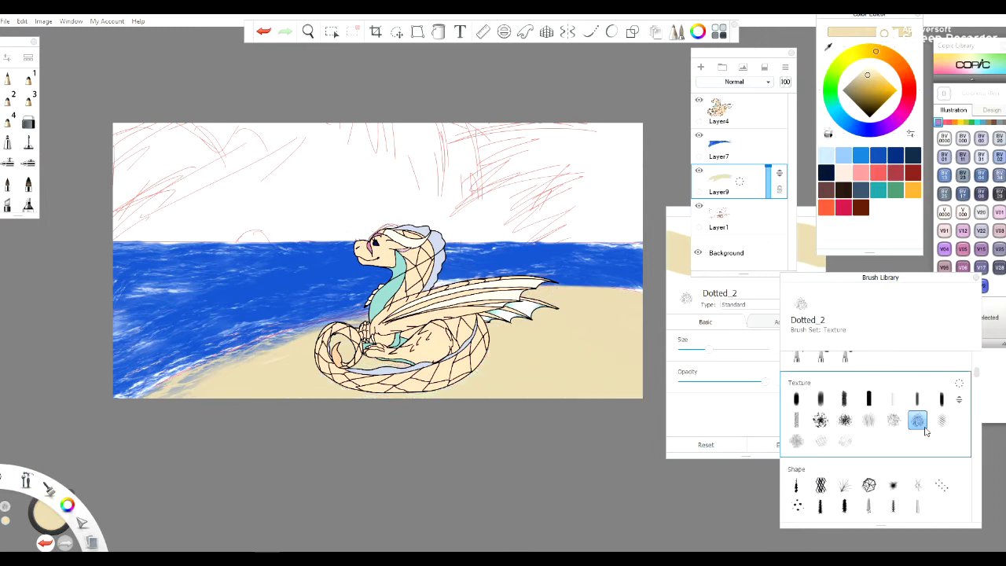
left_click(870, 87)
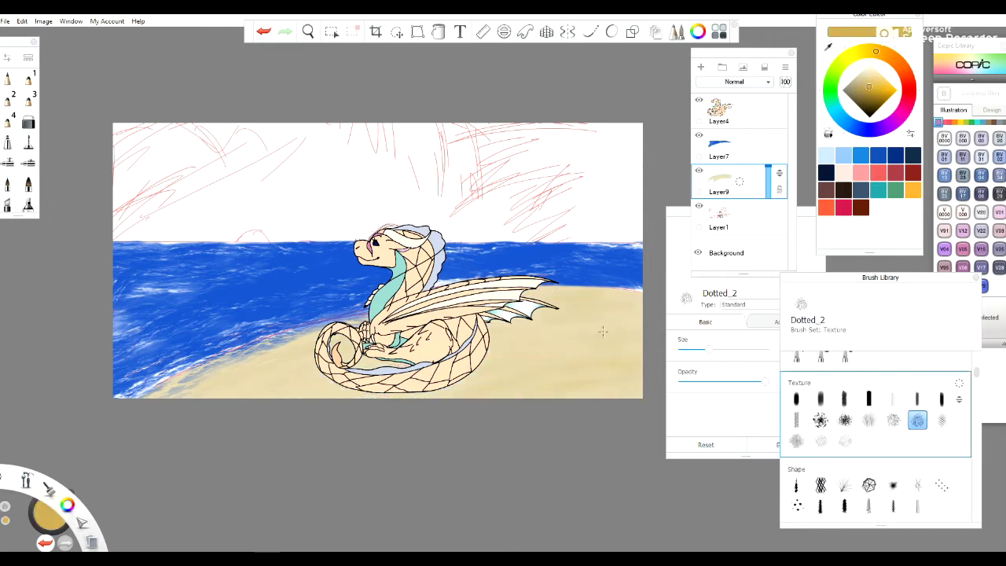
- Add a layer beneath the sand, return to Layer9 and speckle the beach darker brown with Dotted_2 at size 83.5
left_click(701, 67)
left_click(253, 373, "alt")
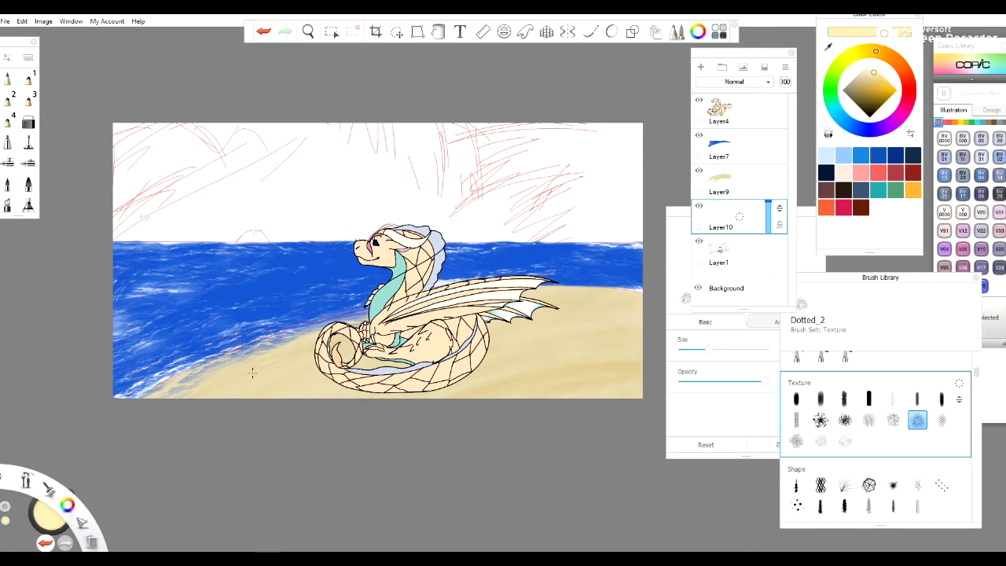
left_click(762, 187)
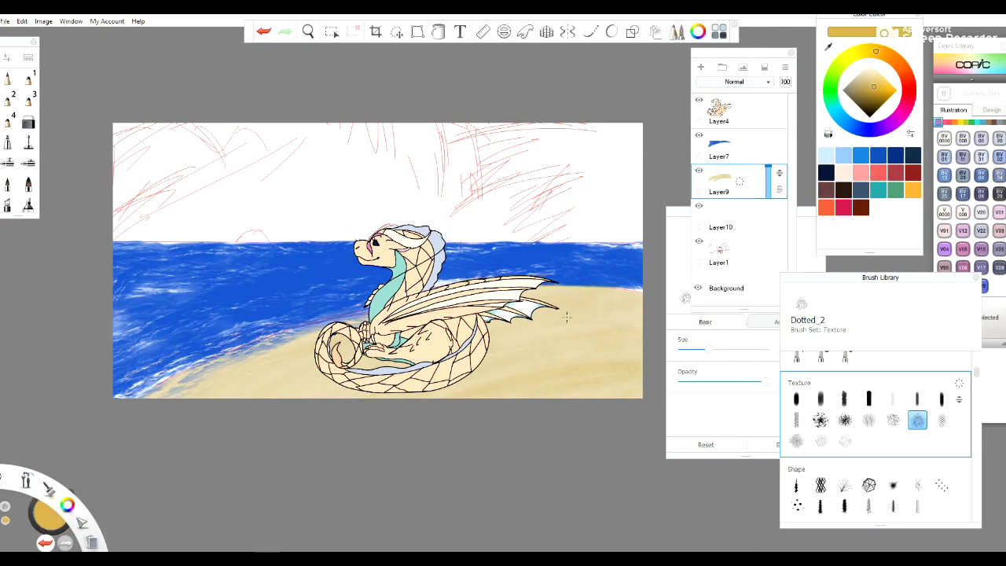
mouse_move(511, 365)
left_mouse_down()
mouse_move(587, 334)
mouse_move(440, 389)
left_mouse_up()
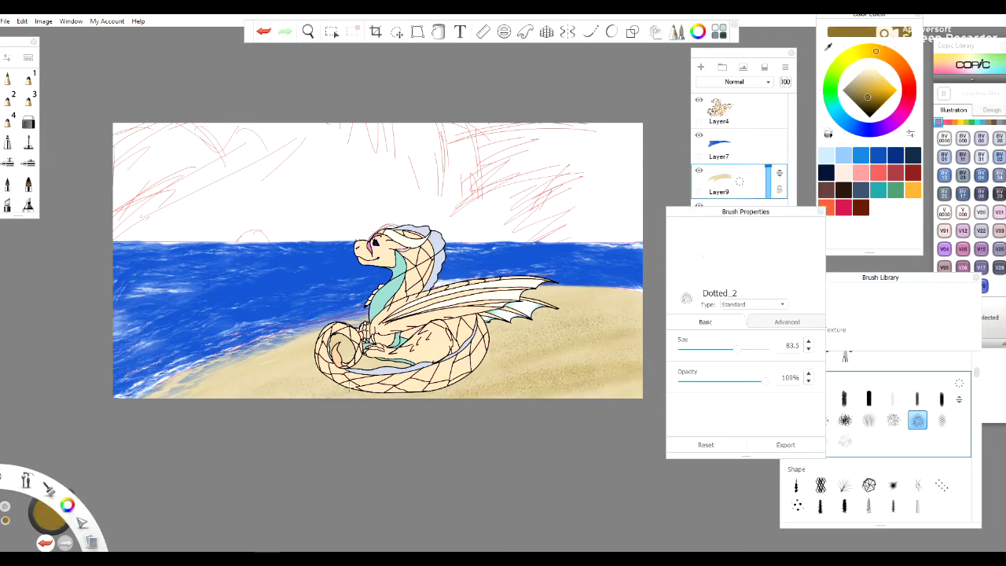